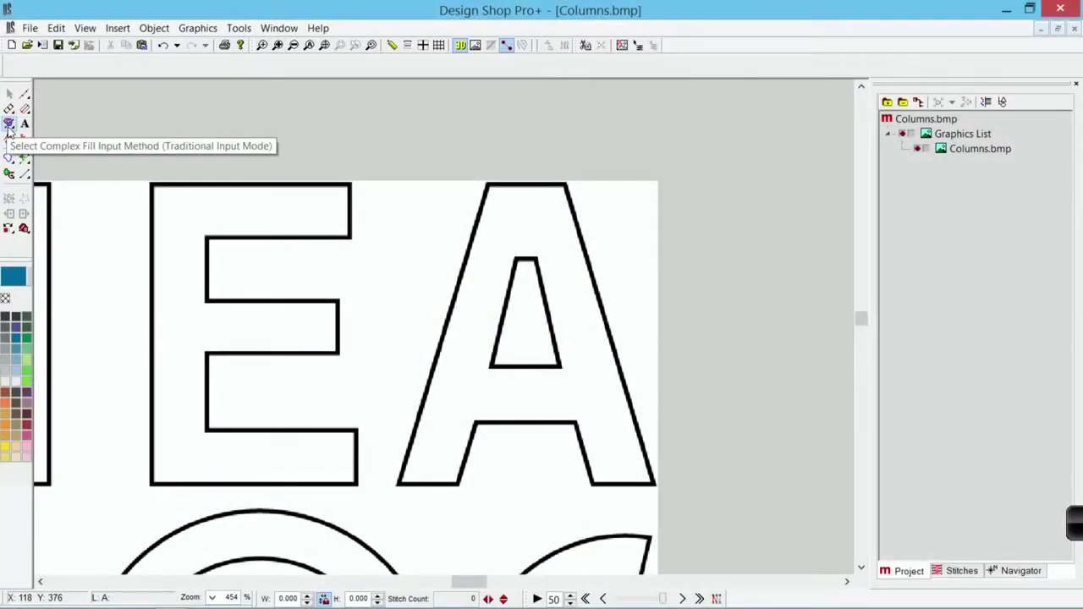
Step: Trace all twelve corners of the E into a closed Complex Fill outline
click(8, 125)
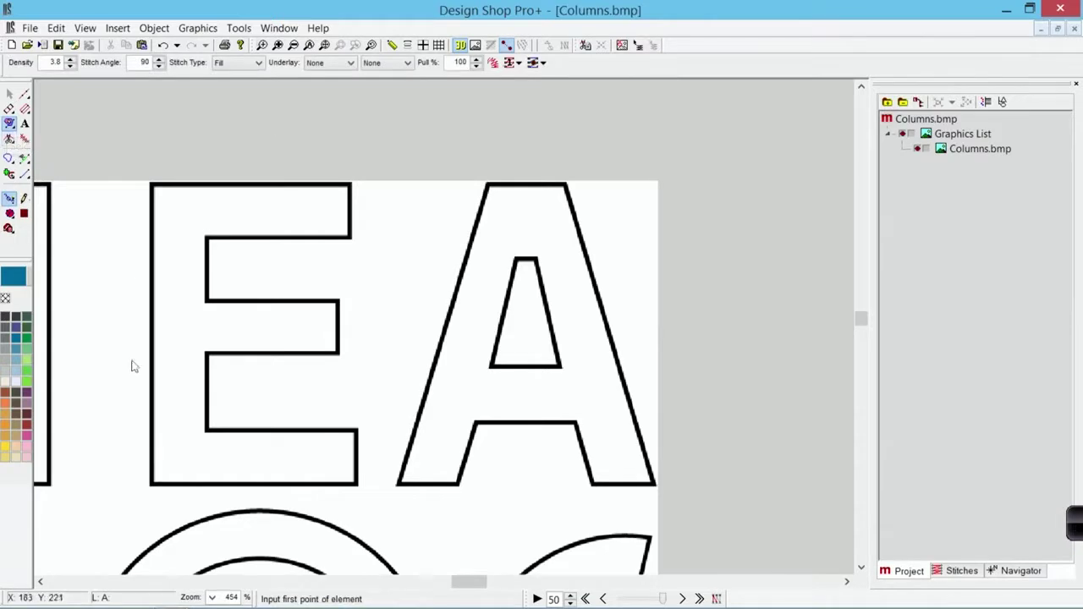
click(149, 485)
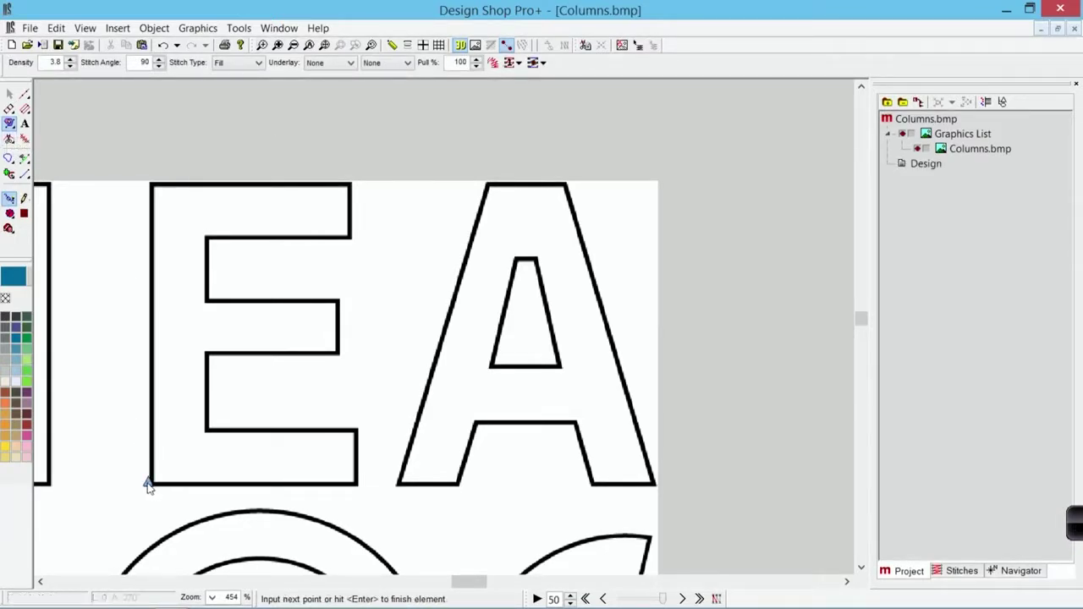
click(150, 183)
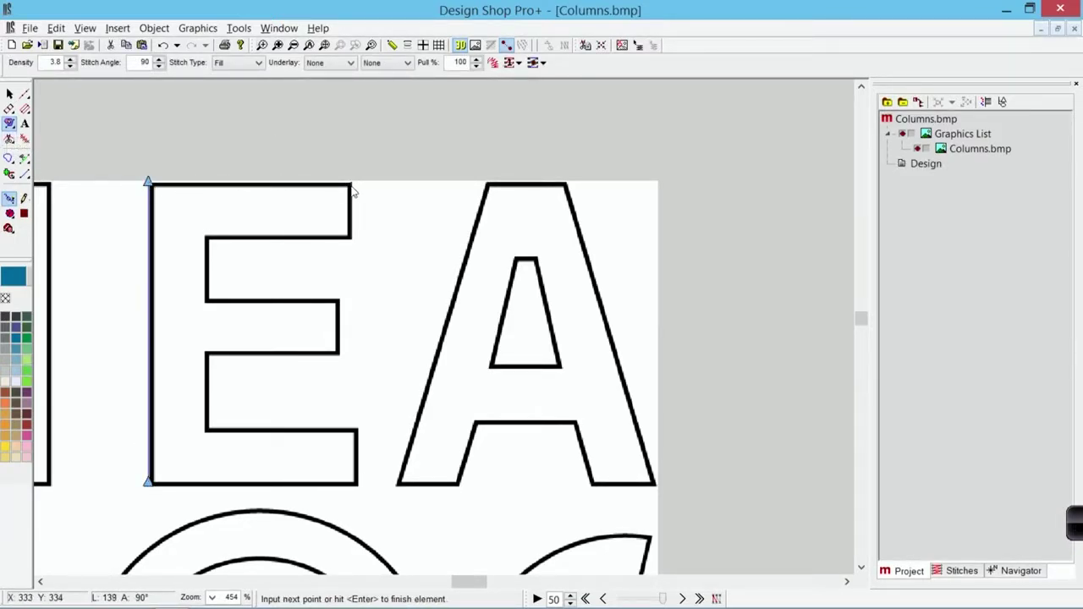
click(350, 182)
click(351, 238)
click(206, 237)
click(206, 303)
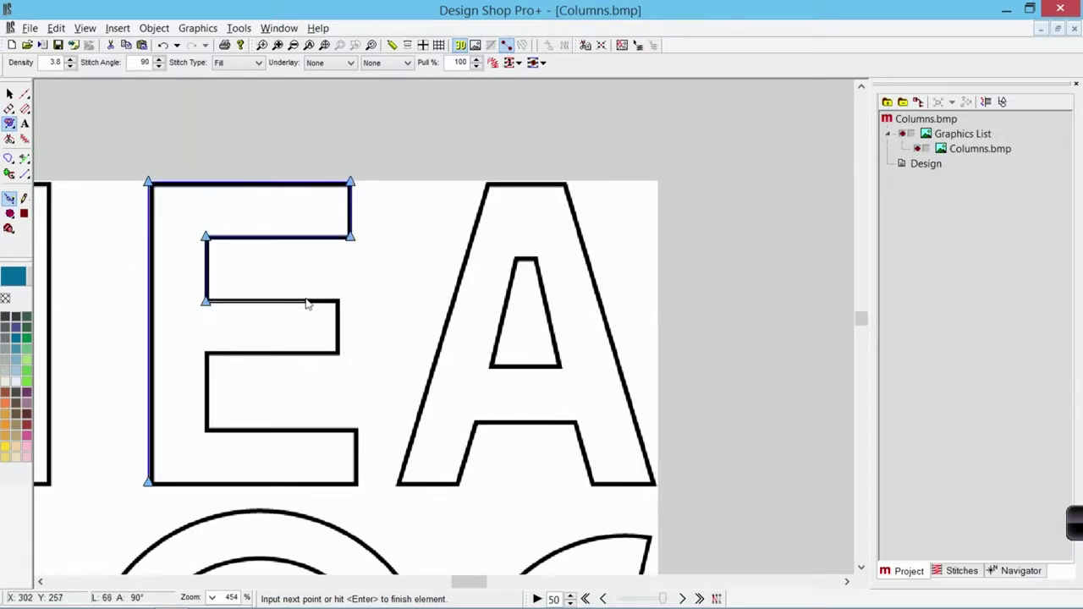
click(338, 303)
click(338, 354)
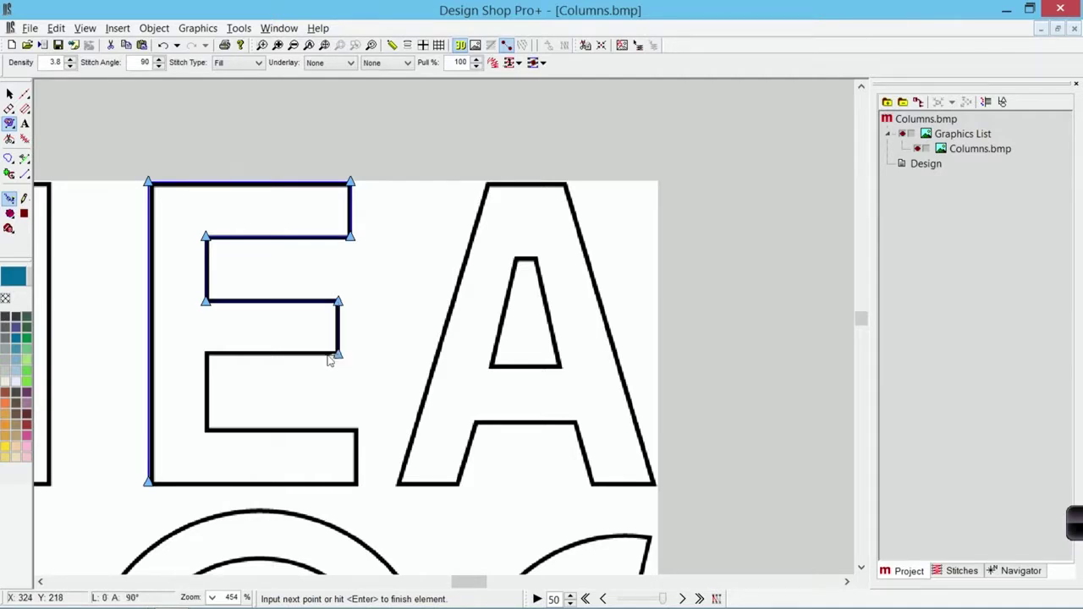
click(207, 354)
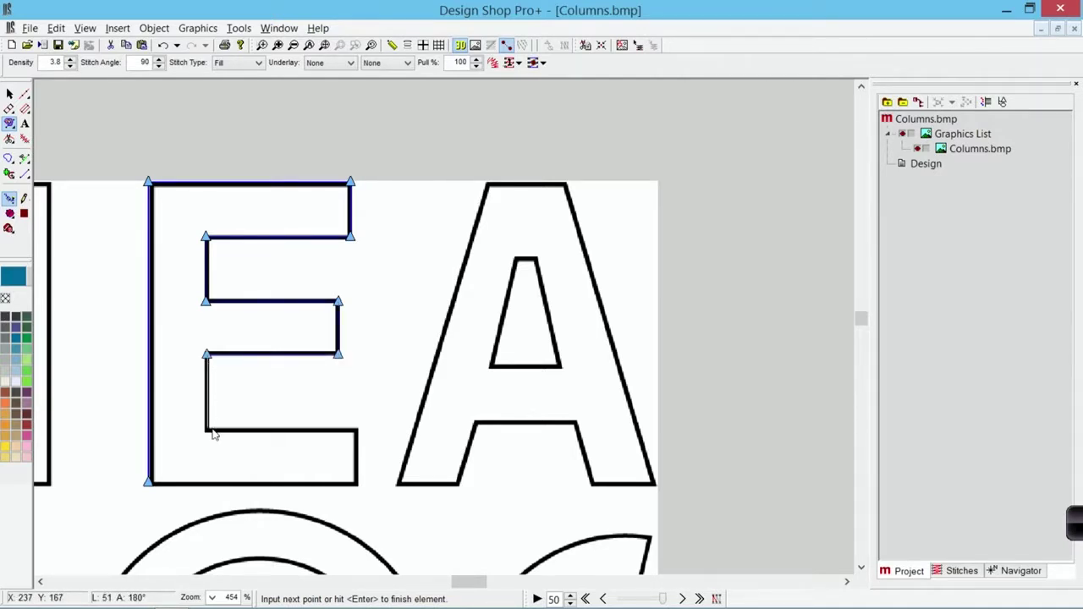
click(207, 430)
click(356, 431)
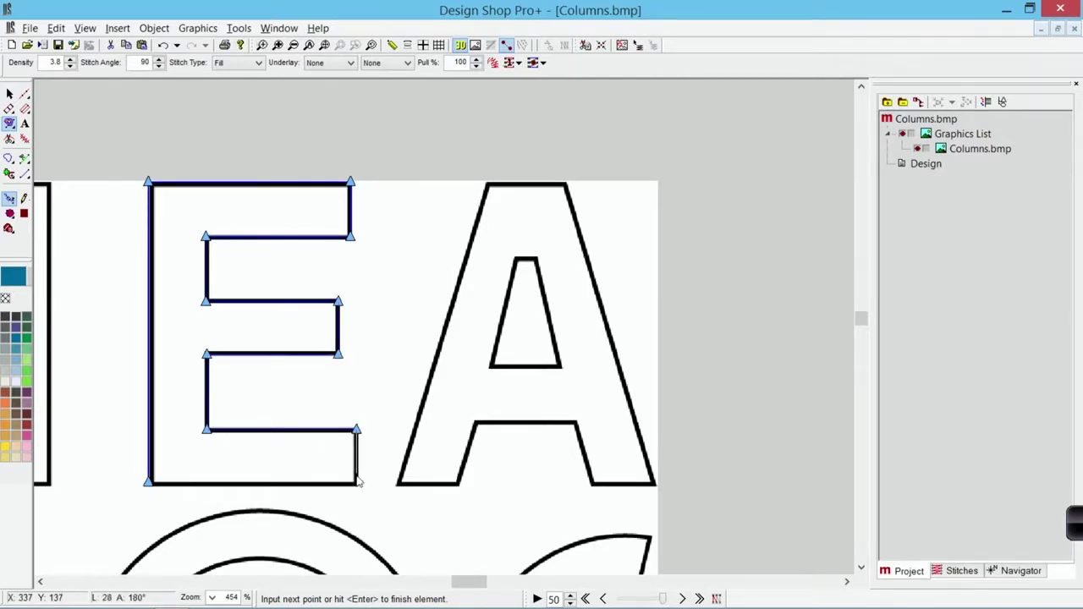
click(357, 487)
key(Return)
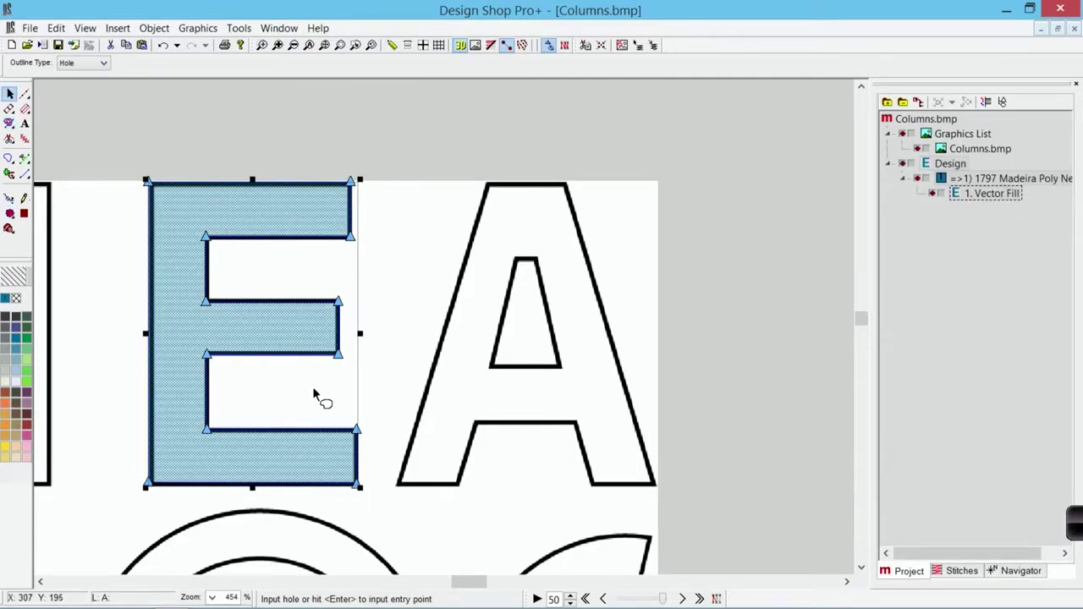
Step: Skip holes, then set entry at the middle arm, exit at bottom-right, and the stitch direction
key(Return)
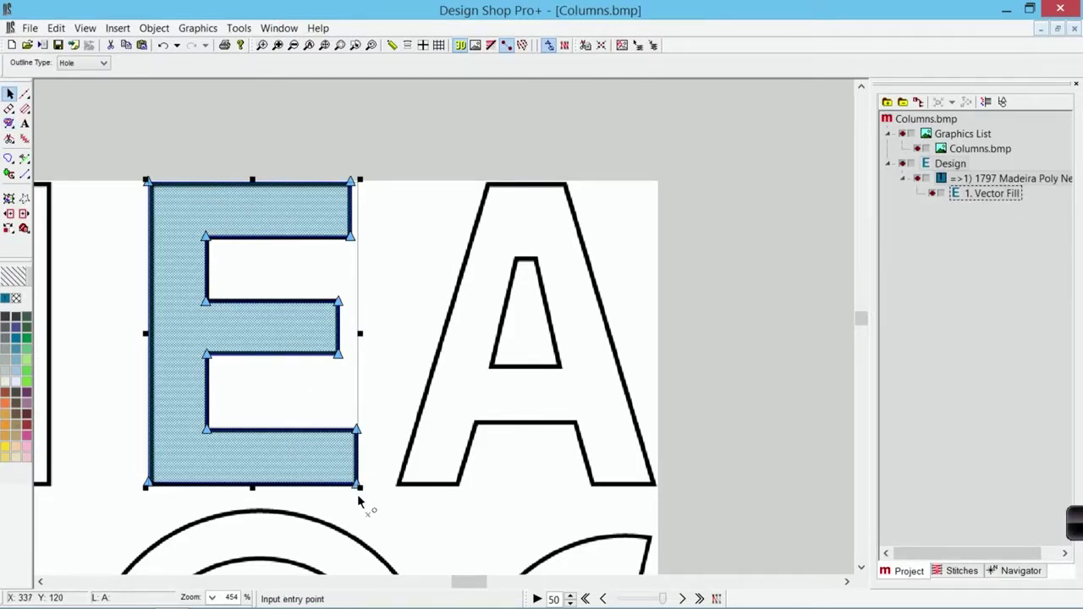
click(335, 364)
click(359, 498)
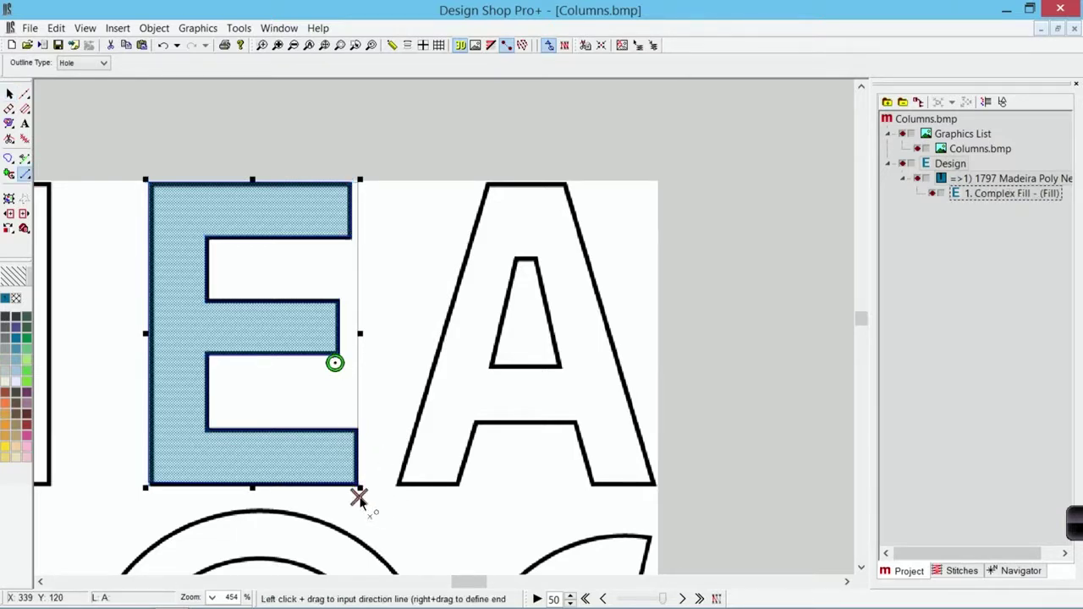
drag(106, 385, 305, 404)
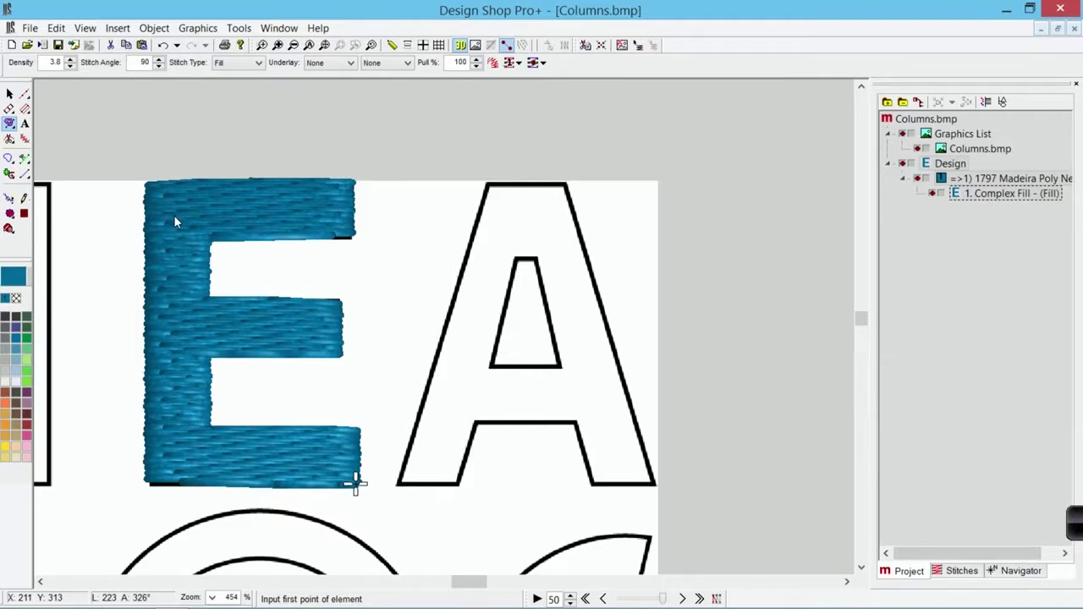
click(10, 93)
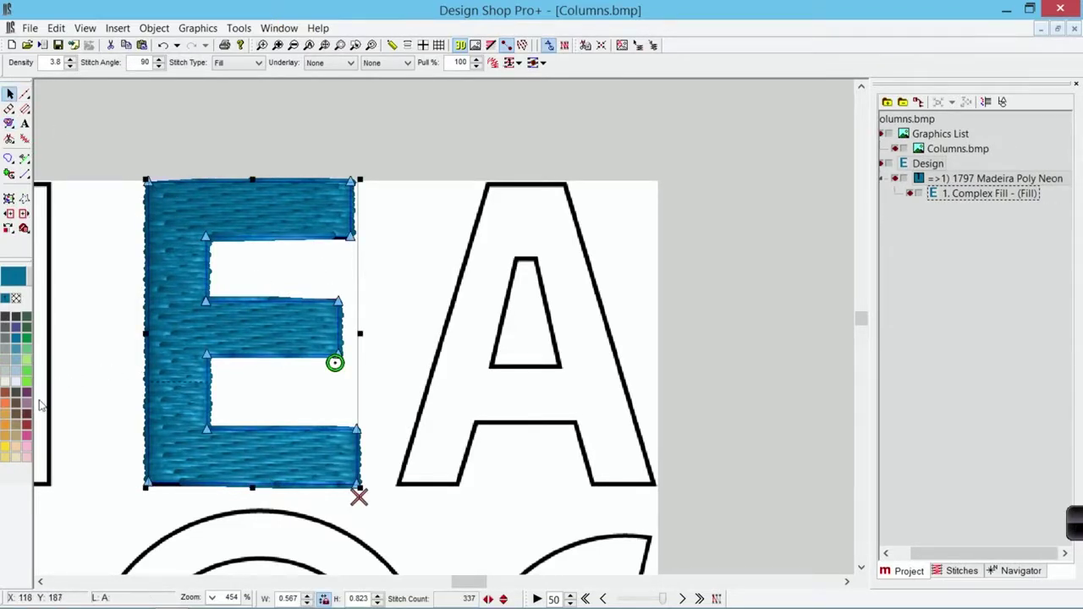
Step: Recolour the E to 1990 Floral Pink and splice its spine where the middle arm joins
click(27, 435)
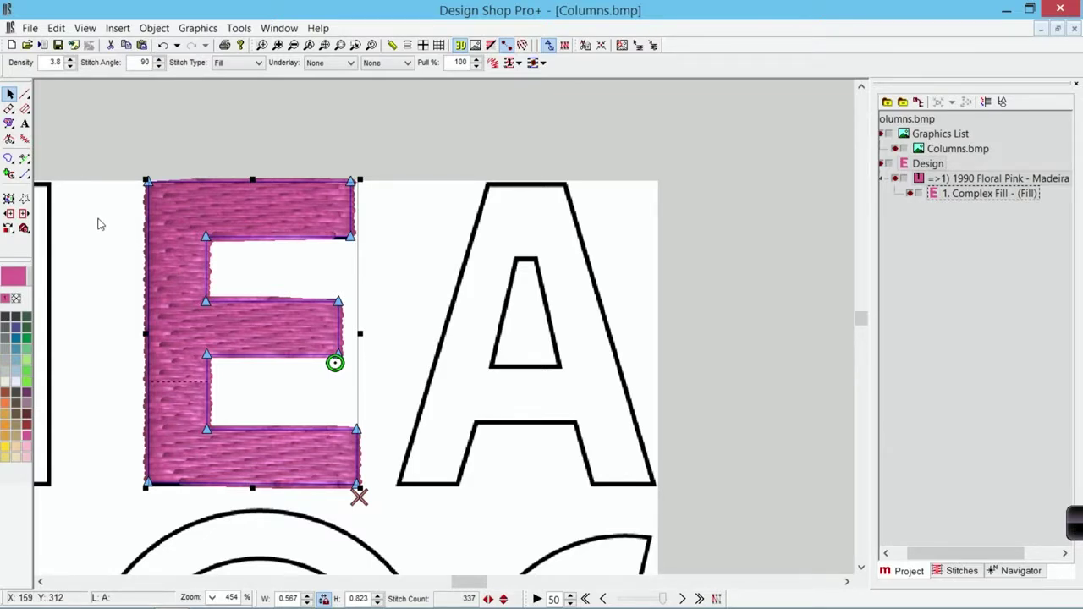
click(25, 160)
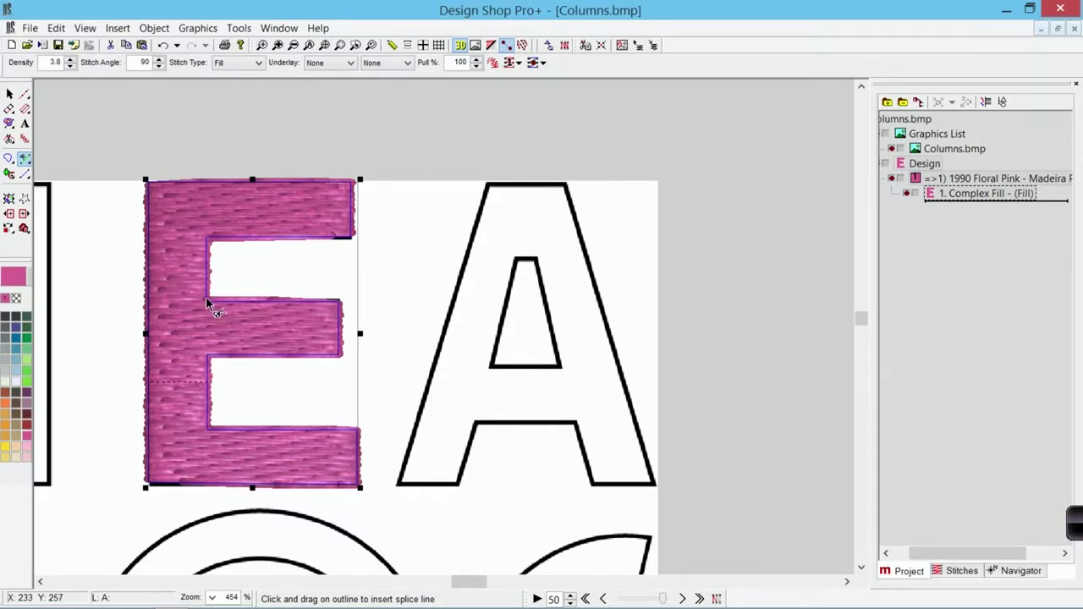
drag(207, 303, 216, 371)
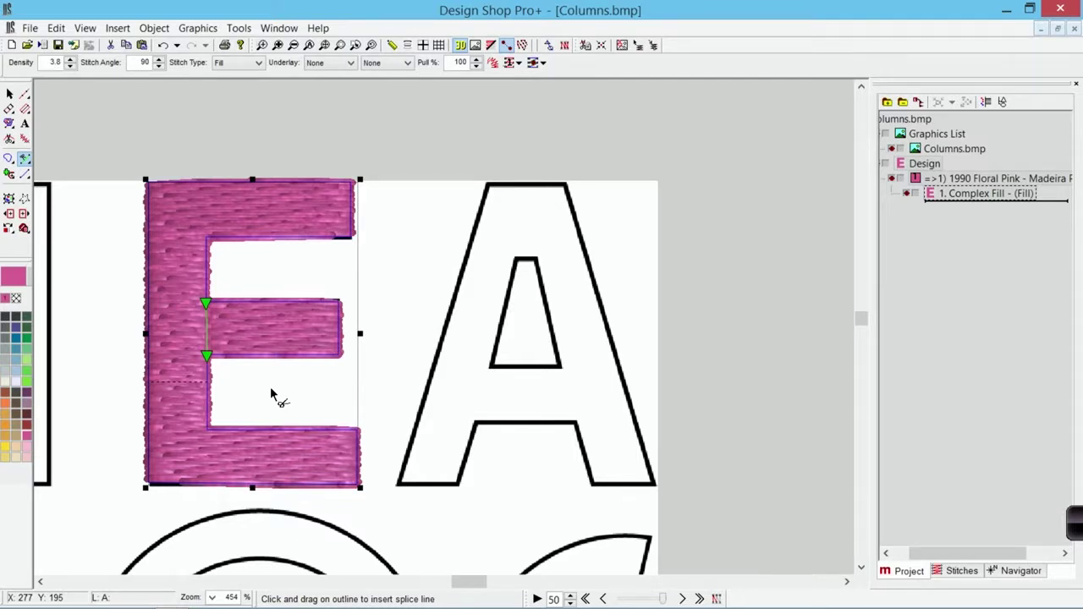
key(Escape)
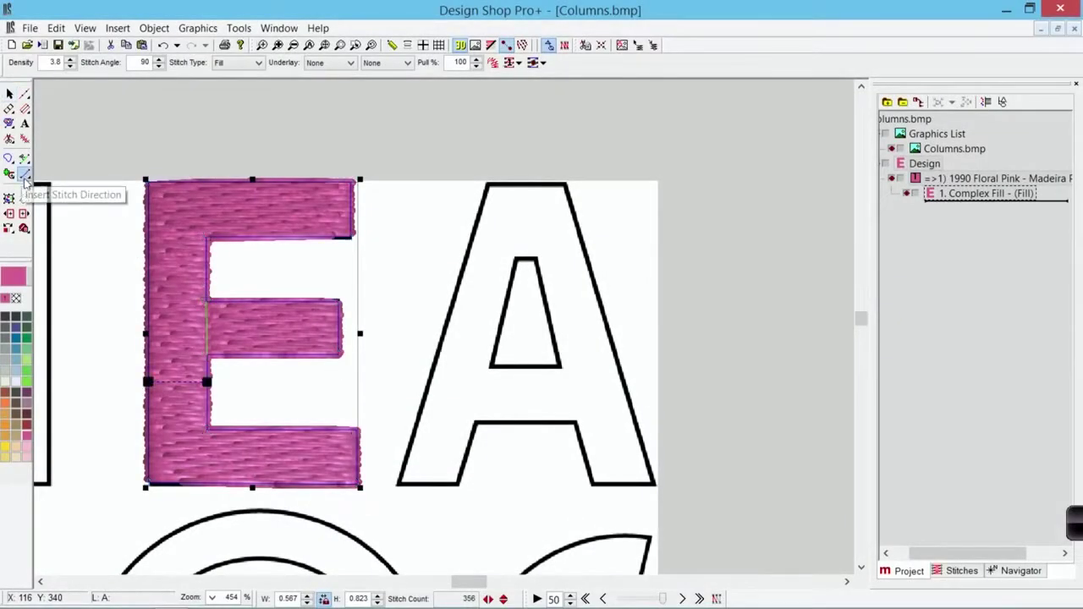
Step: Add stitch direction lines across the middle, top and bottom arms and the spine
click(25, 175)
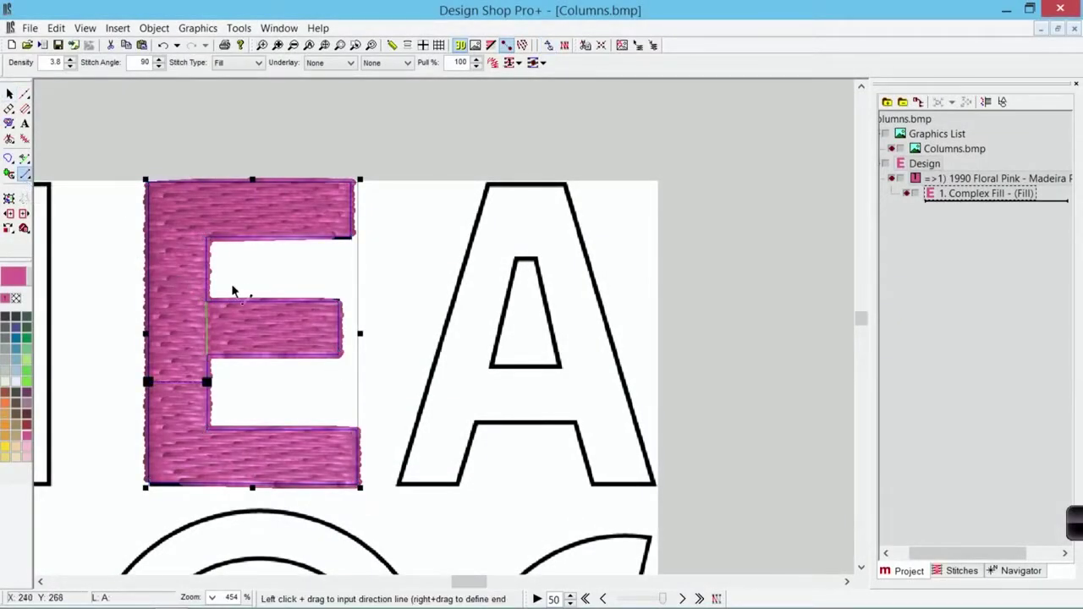
drag(269, 284, 272, 380)
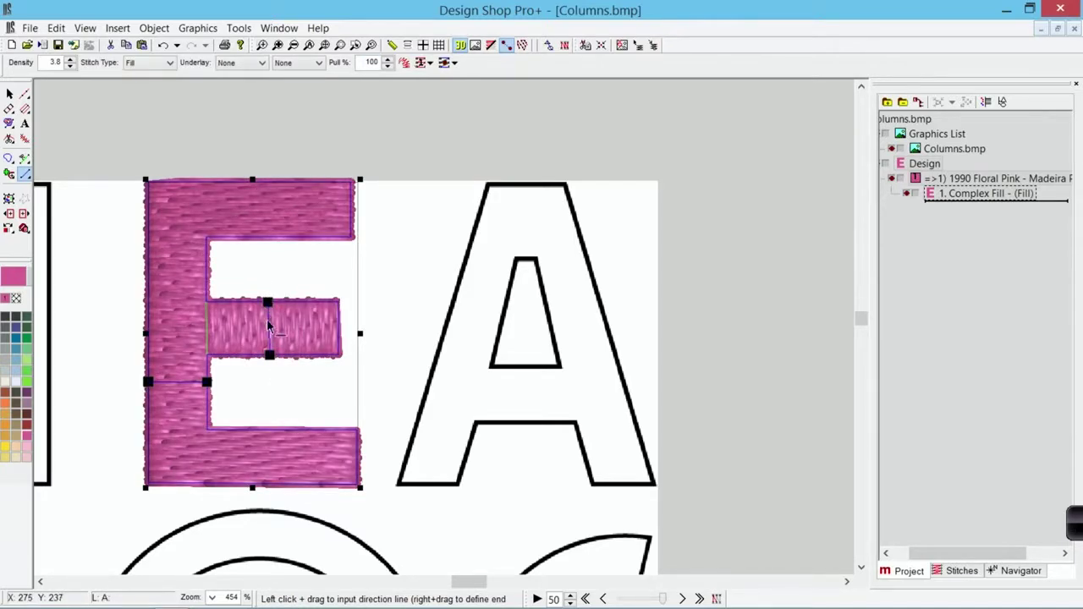
drag(259, 154, 269, 269)
drag(273, 498, 268, 506)
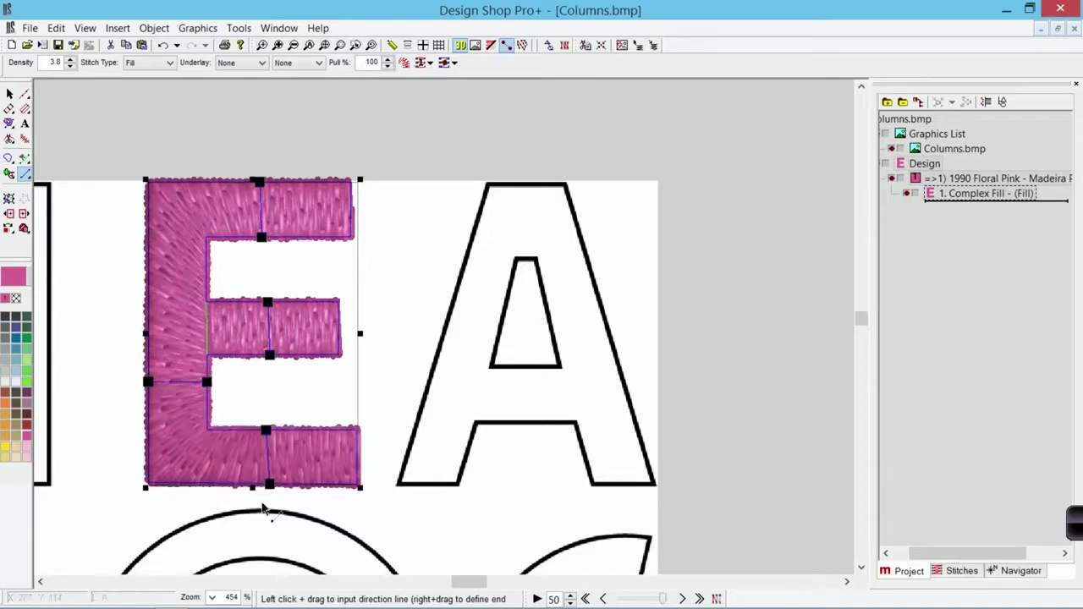
drag(122, 259, 221, 280)
Step: Change the E's stitch type from fill to Satin and deselect to preview it
click(9, 93)
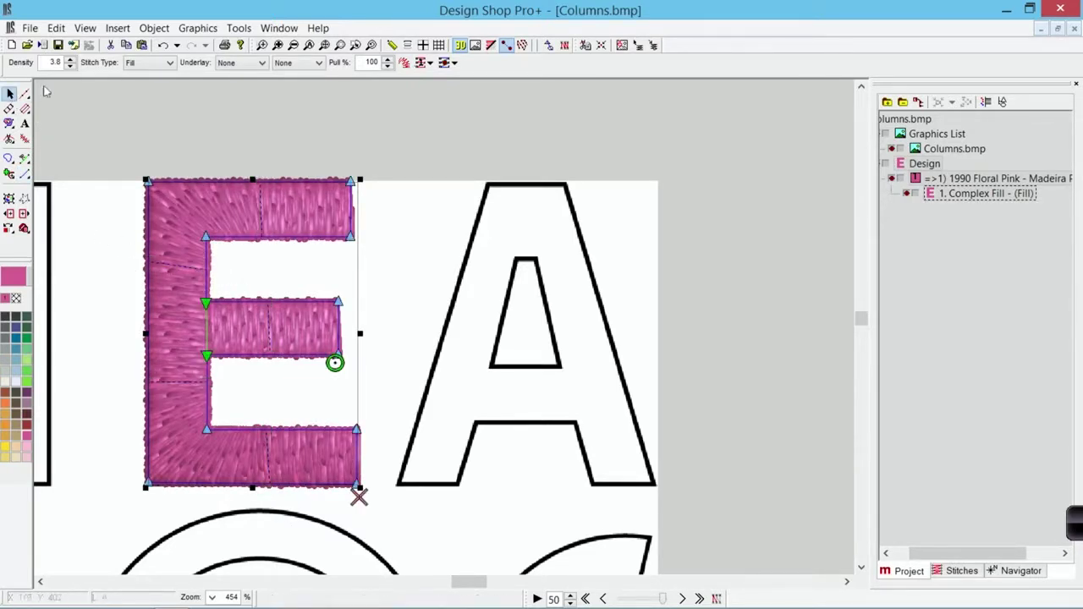
click(169, 63)
click(158, 82)
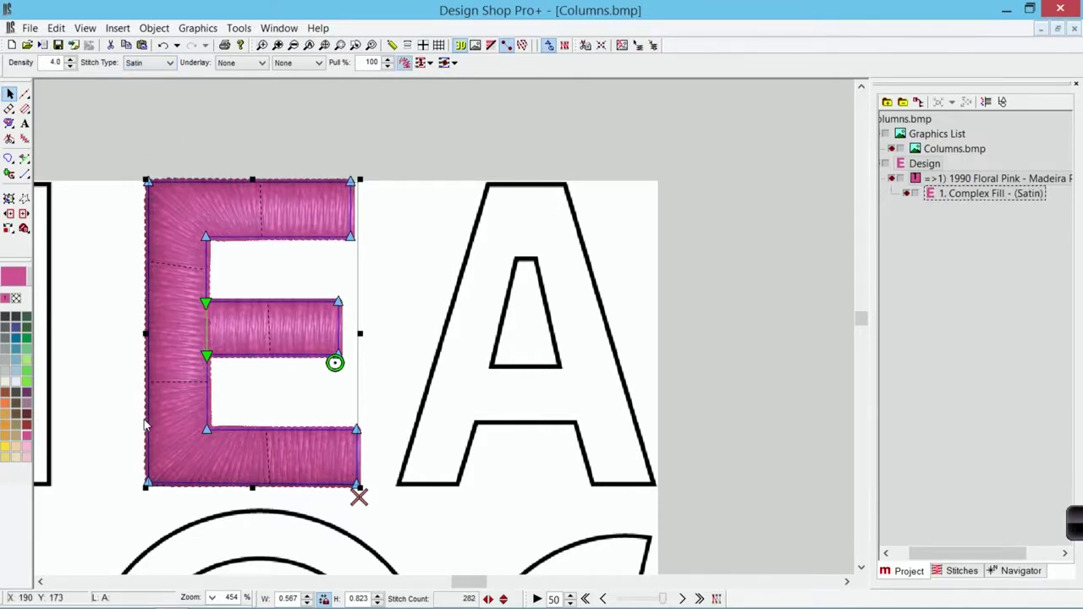
click(105, 237)
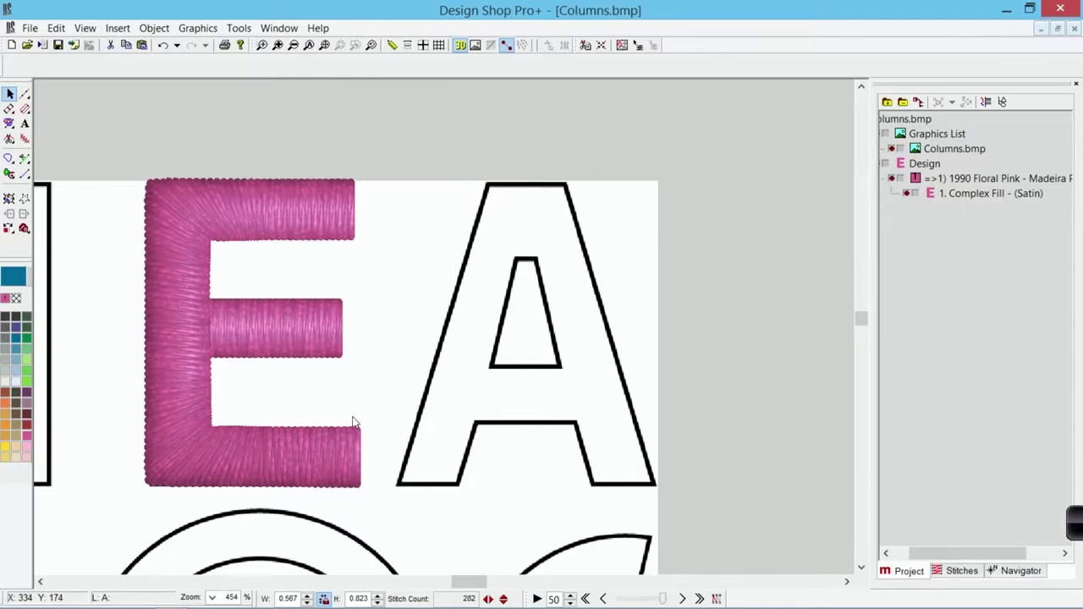
click(294, 329)
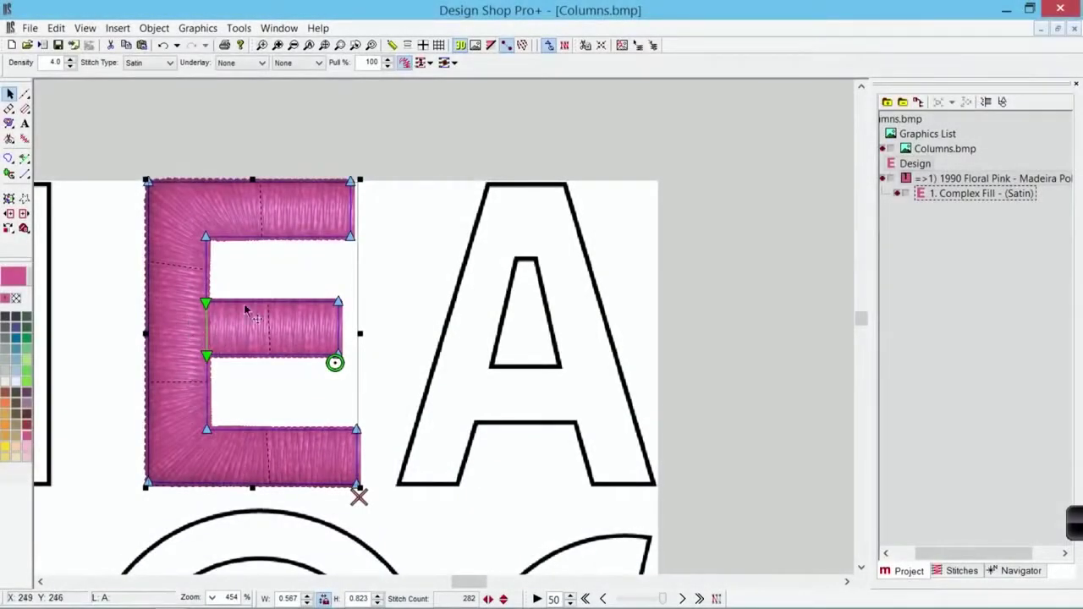
Step: Apply Operations > Break Object to split the E into separate stitch objects
right_click(287, 271)
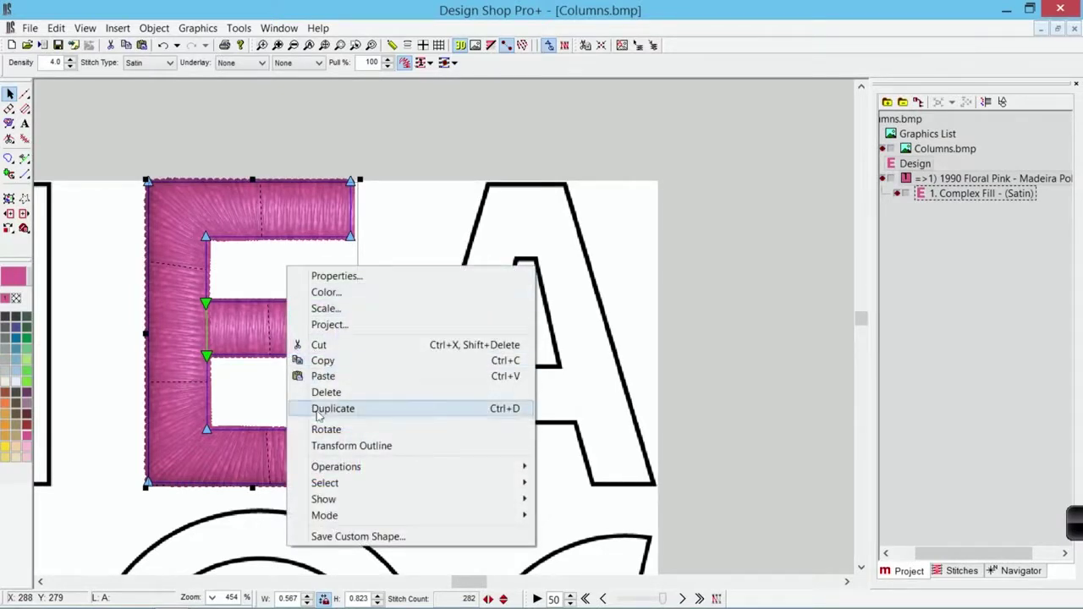
mouse_move(327, 471)
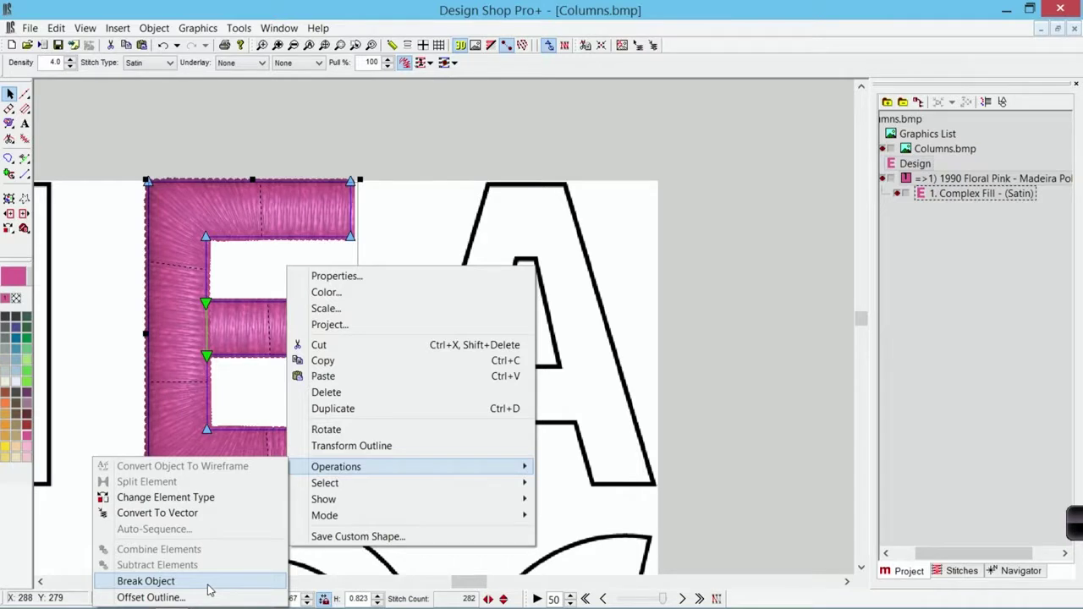
click(145, 581)
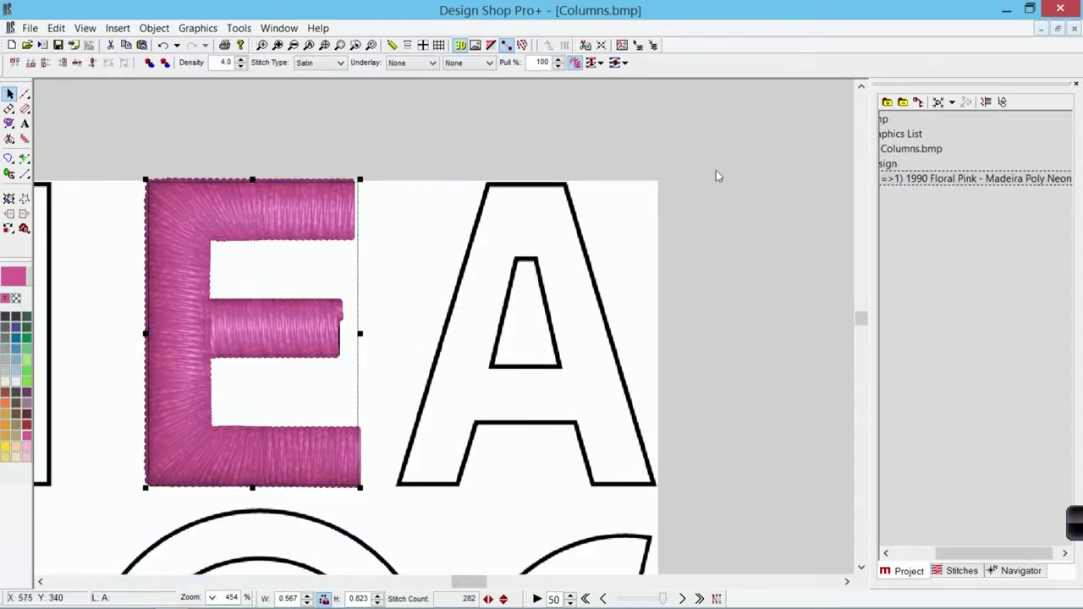
Step: Check the crossbar and body objects under Floral Pink in the Project tree, then deselect
drag(990, 552, 950, 552)
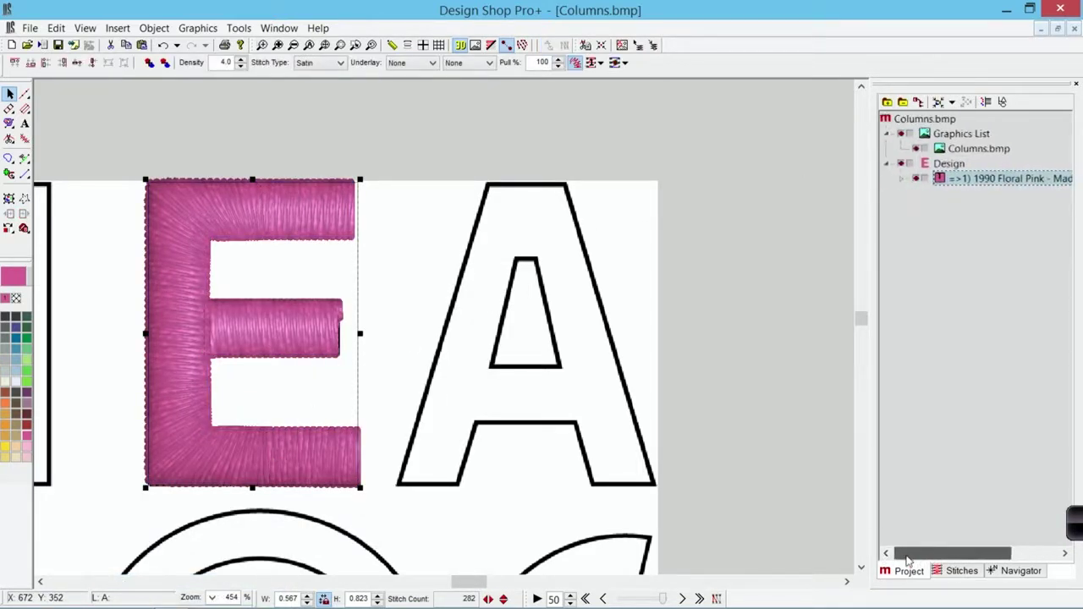
click(907, 179)
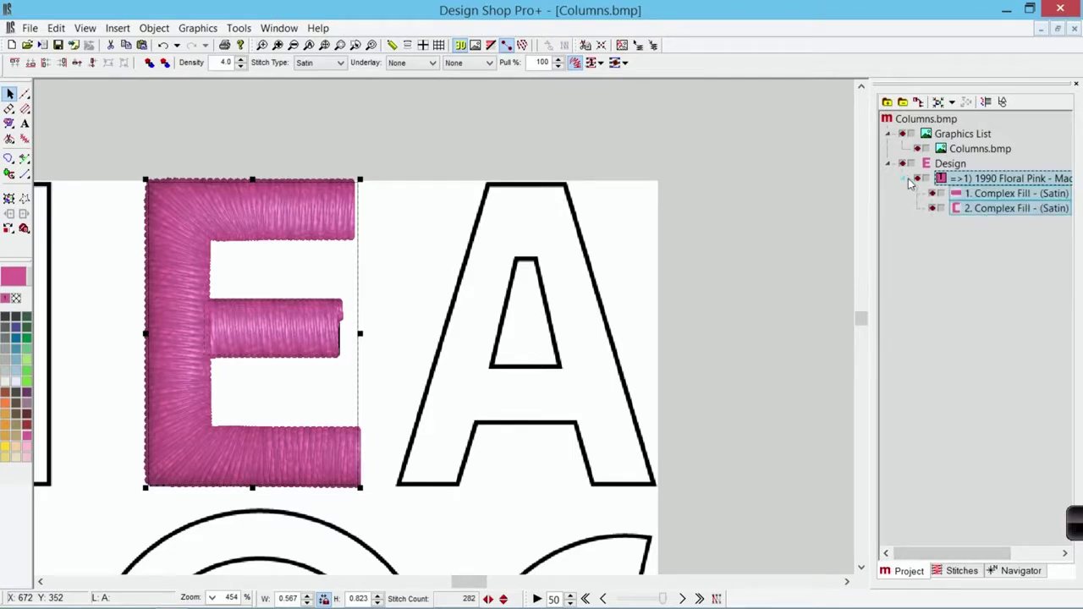
click(982, 196)
click(986, 211)
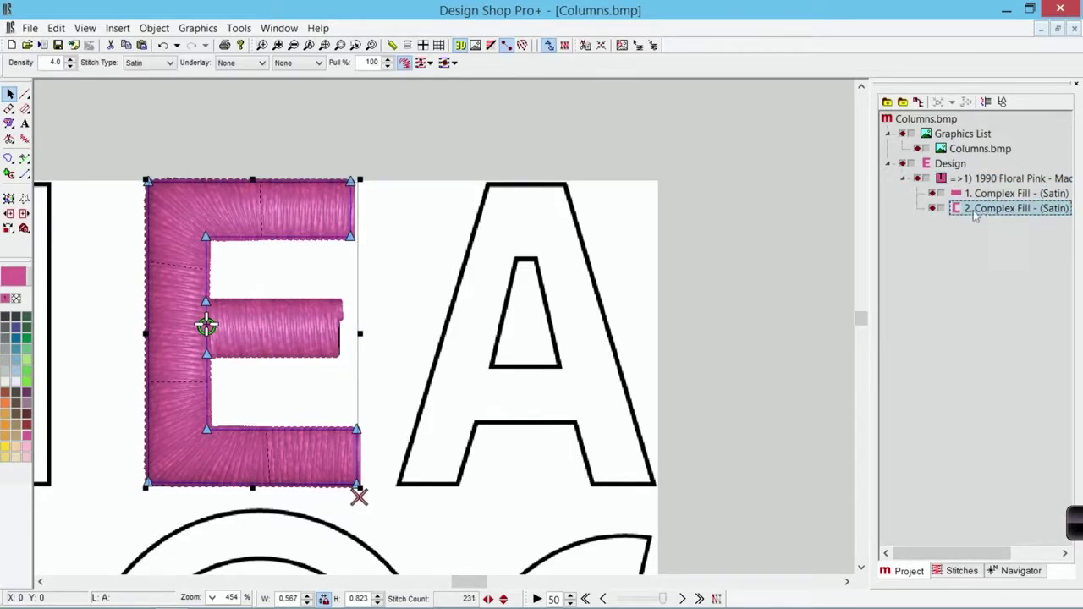
click(404, 149)
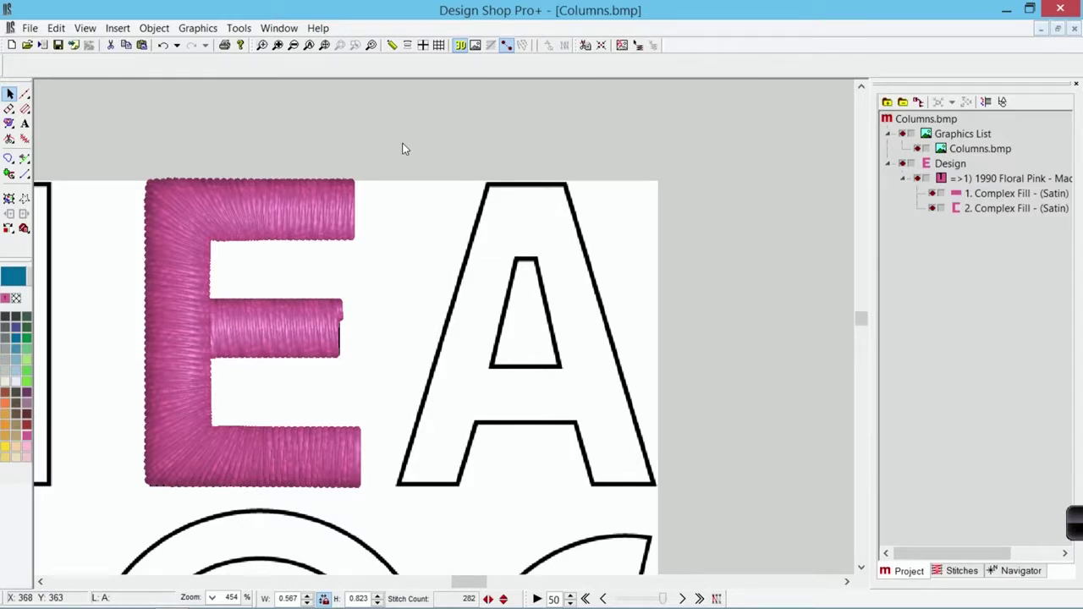
Step: Drag the crossbar's left end into the stem, widening it from 0.362 to 0.406
click(282, 333)
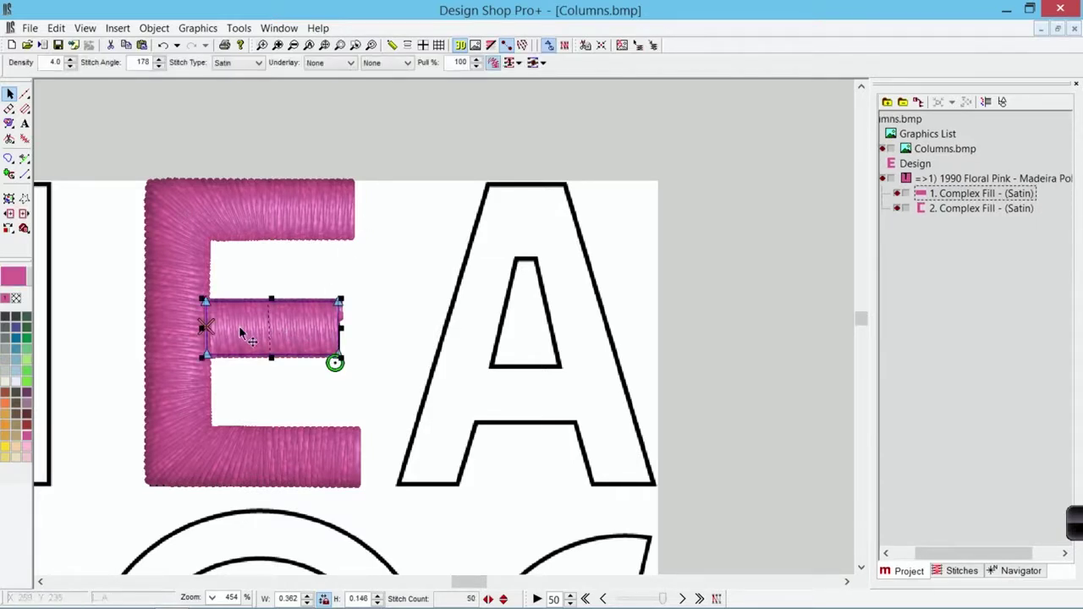
click(264, 44)
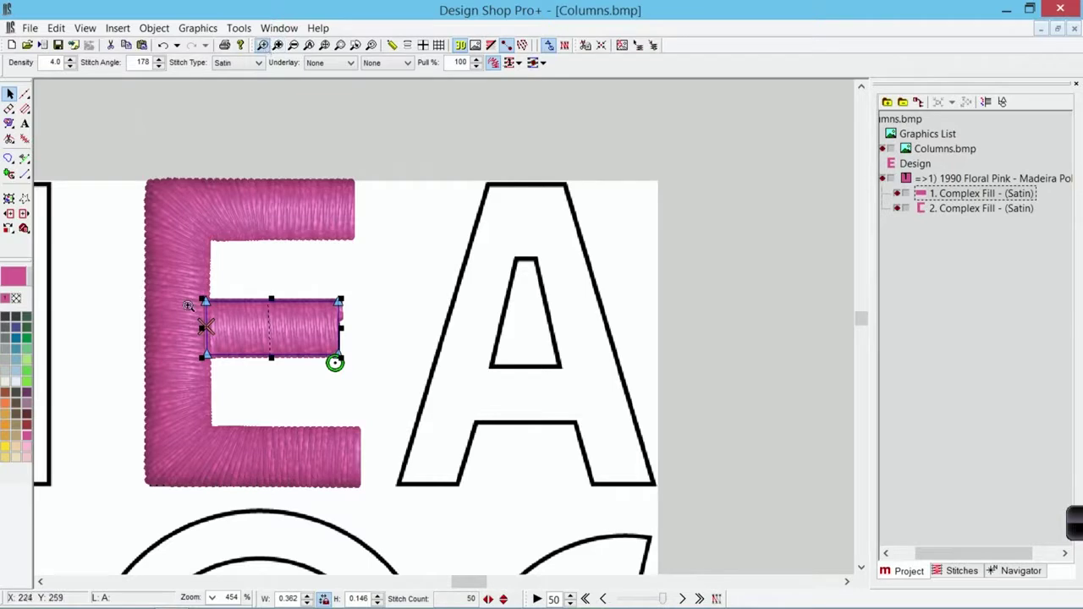
drag(105, 232, 271, 421)
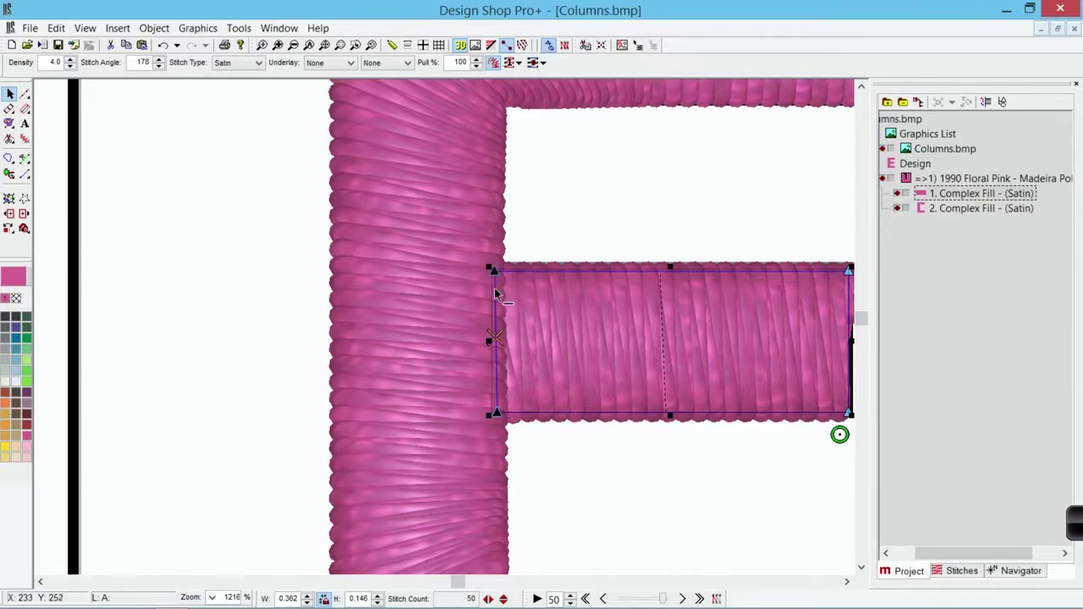
drag(496, 303, 453, 302)
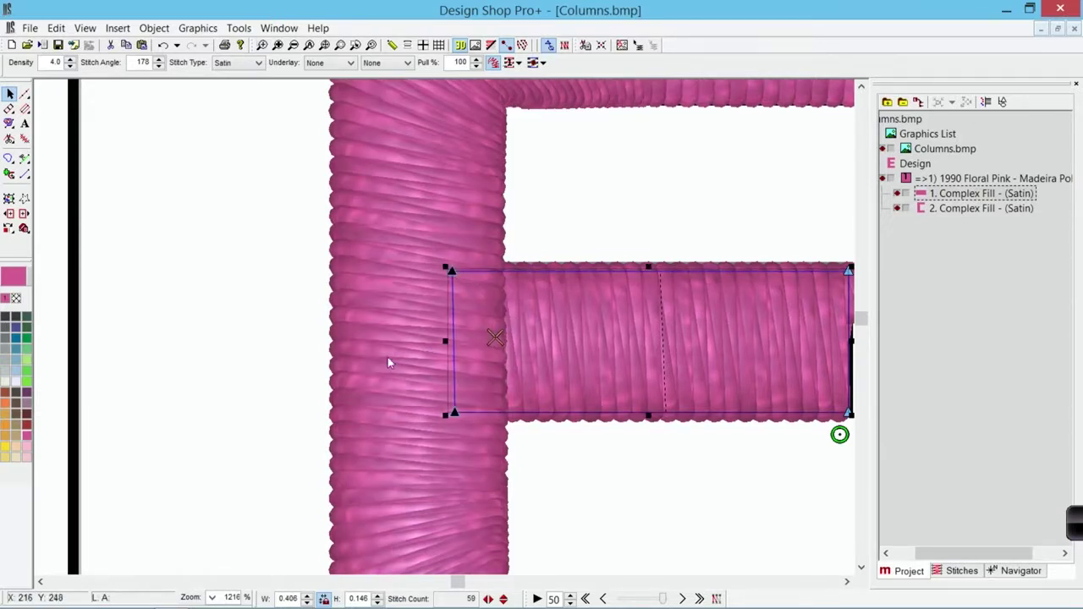
click(283, 395)
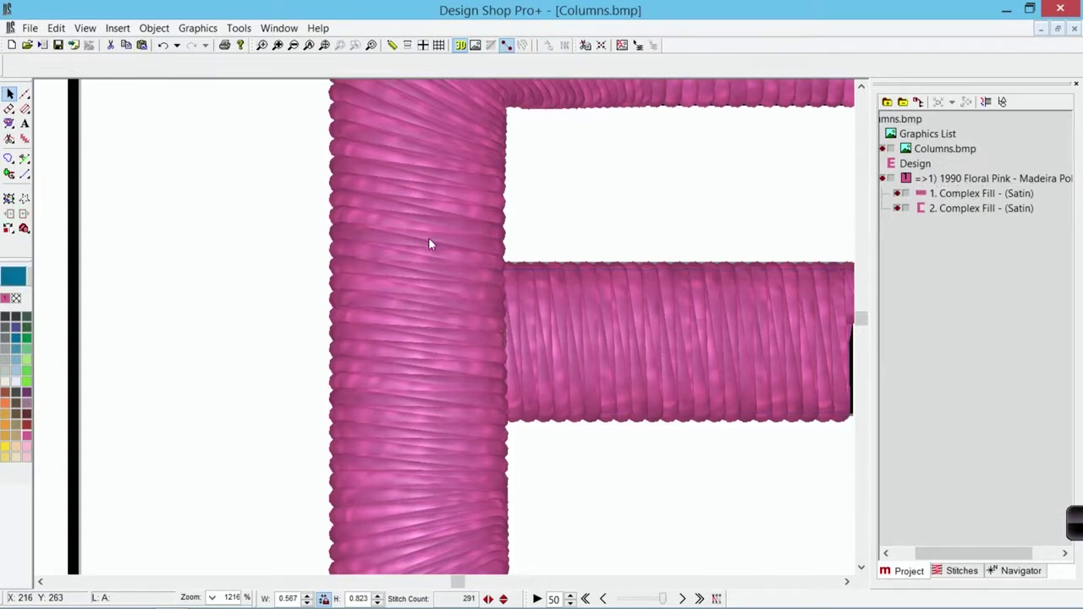
Step: Hide the background artwork, then try a vertical direction line on the crossbar and undo it
scroll(429, 244, right, 3)
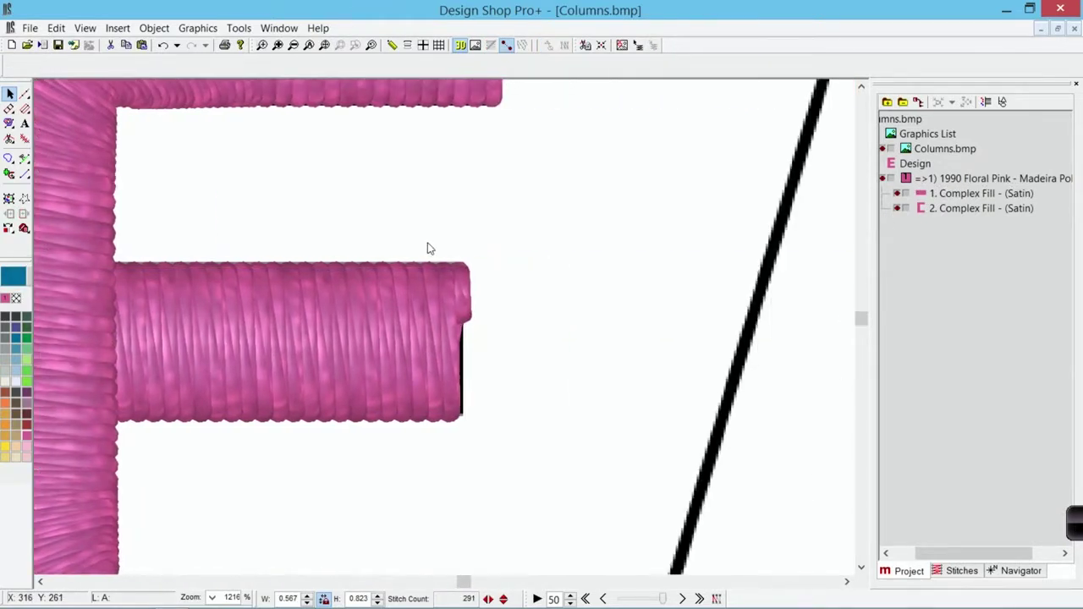
click(475, 45)
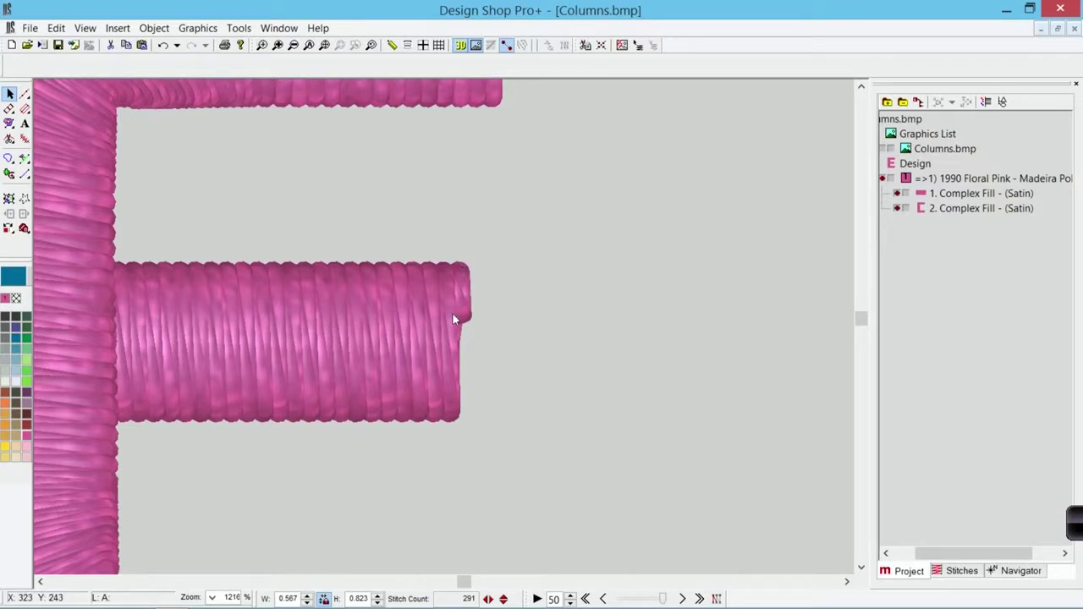
click(453, 315)
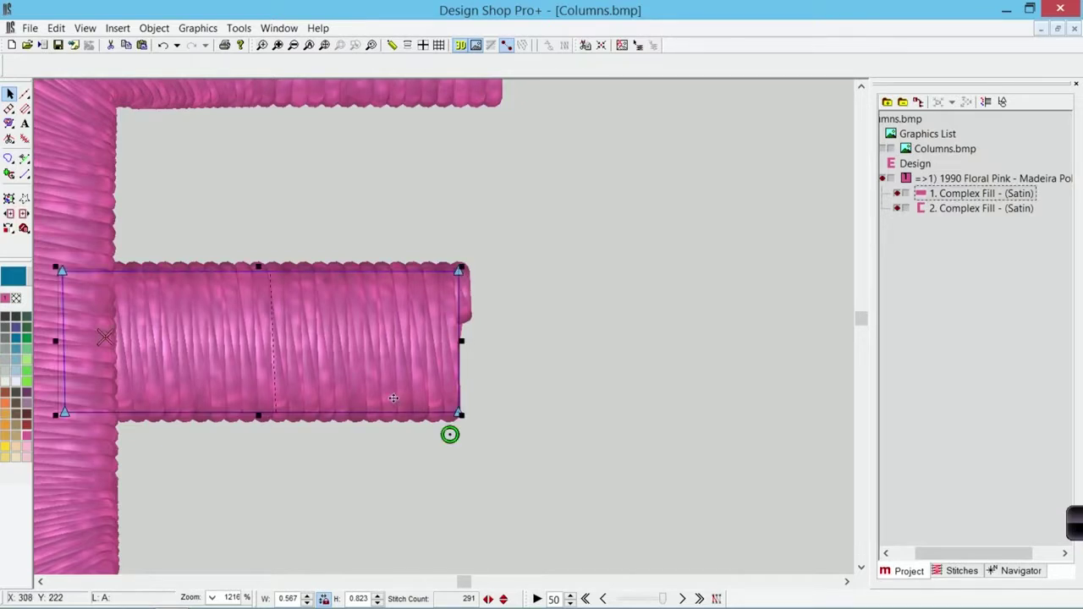
click(24, 175)
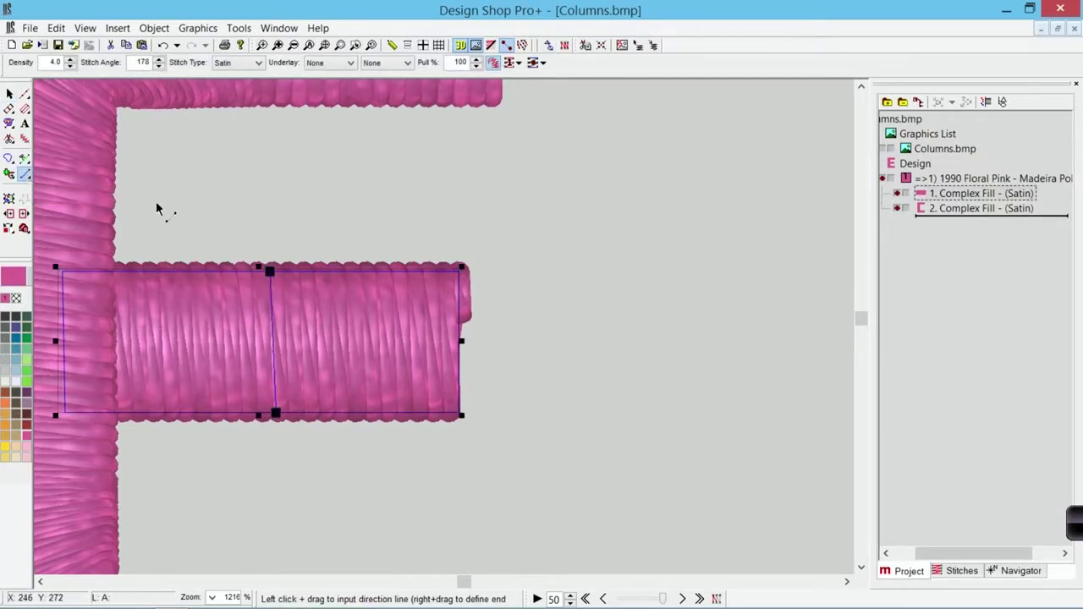
drag(177, 243, 204, 476)
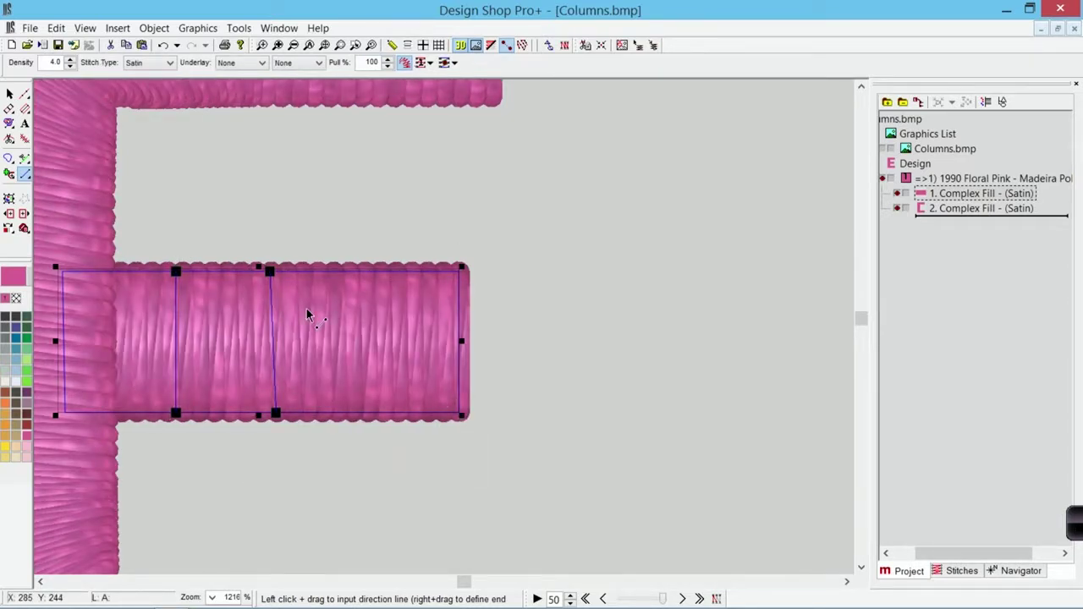
key(Escape)
key(ctrl+z)
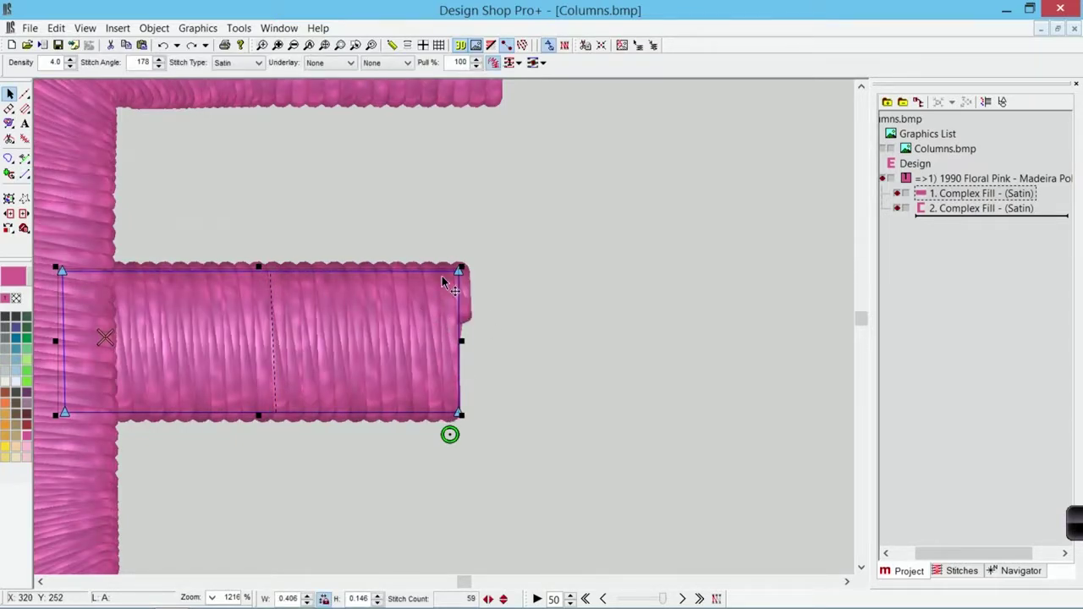
Step: Give the crossbar's end a vertical stitch direction and pull its right corners in to square it
click(25, 174)
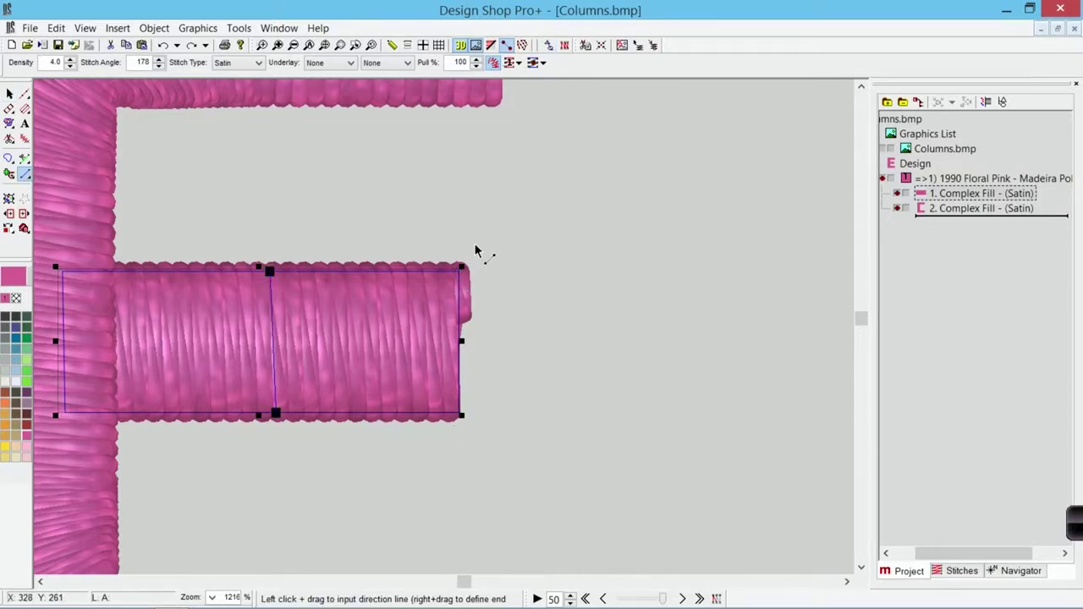
drag(476, 249, 476, 469)
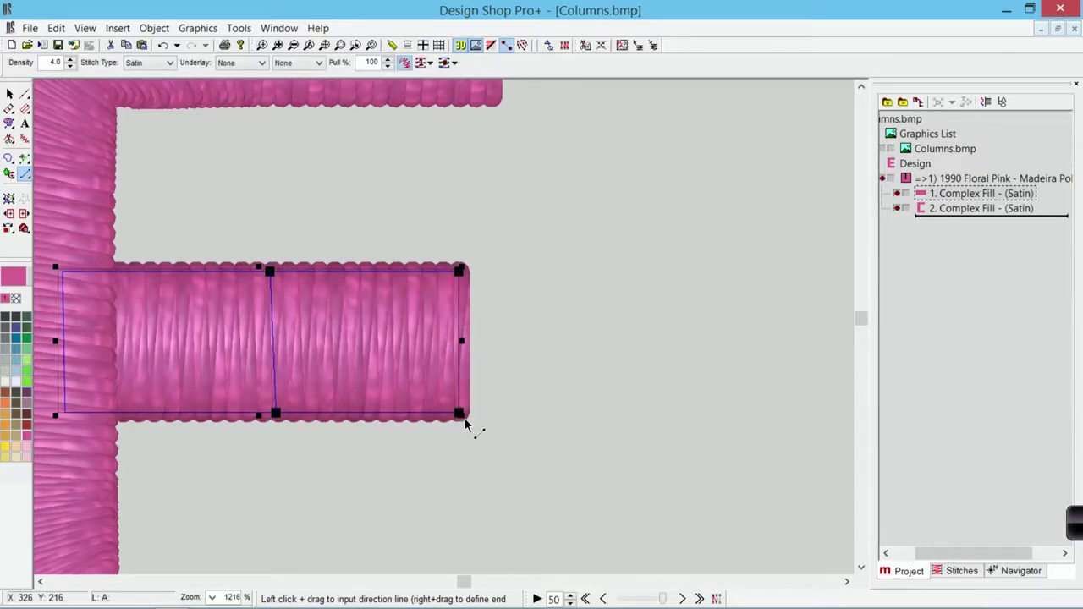
drag(458, 416, 442, 413)
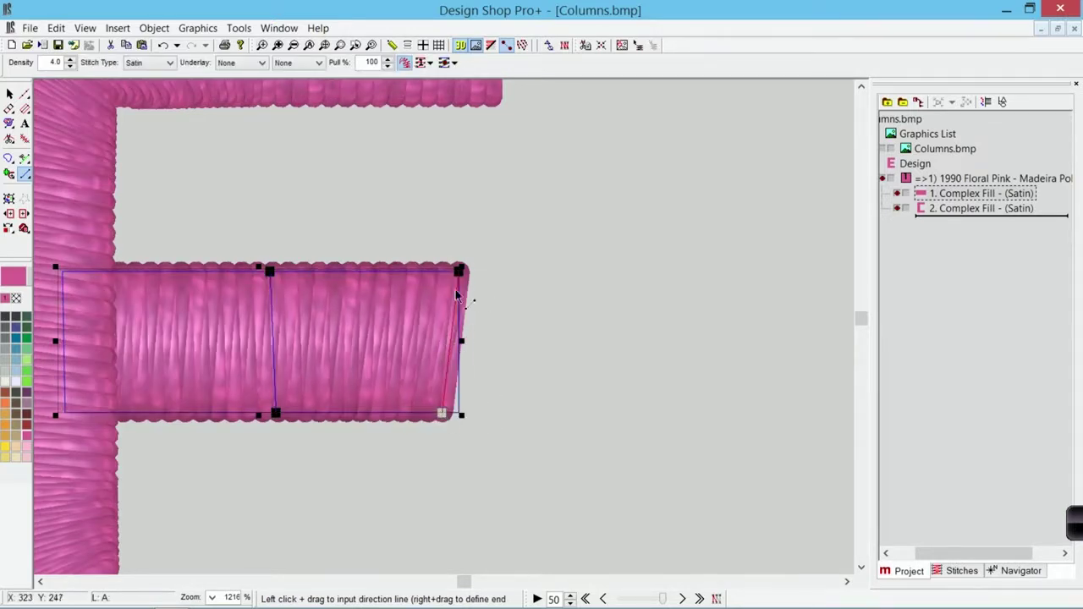
drag(457, 272, 439, 273)
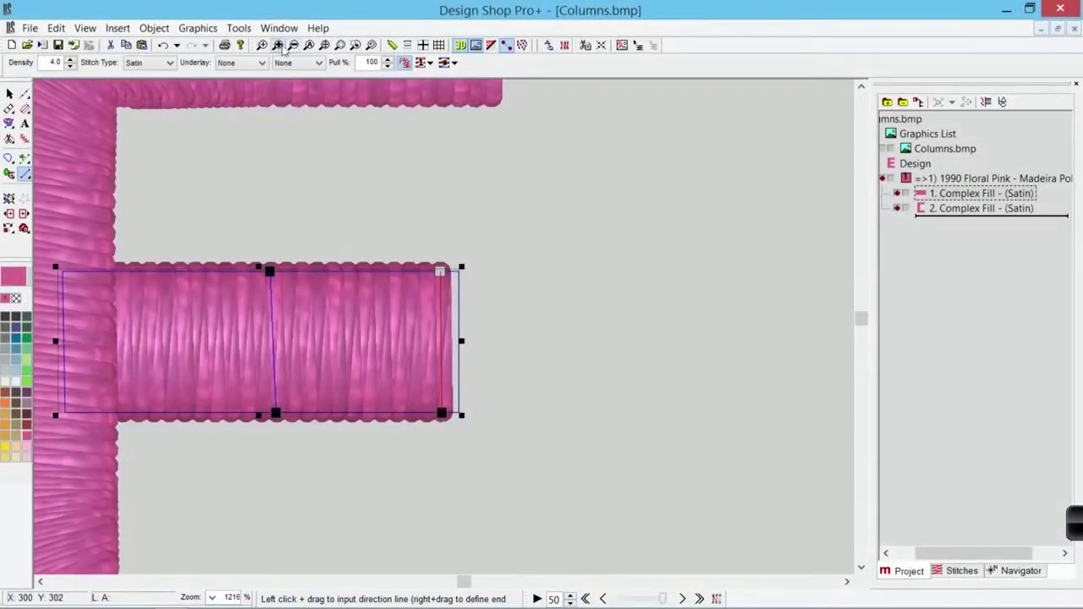
Step: Zoom out to the whole E, deselect, and show the background artwork again
click(324, 45)
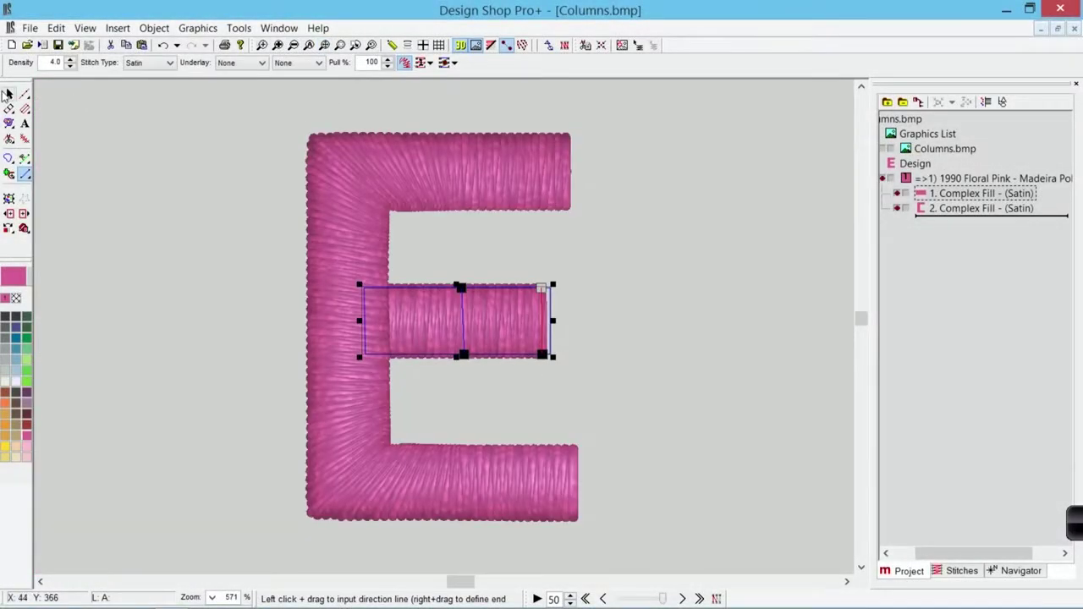
click(8, 94)
click(600, 316)
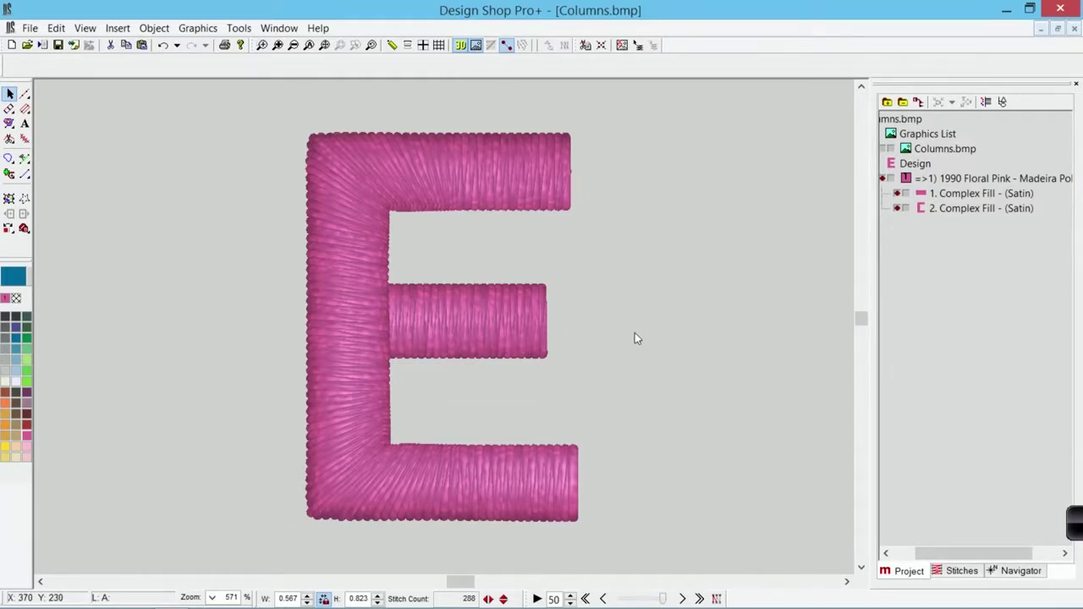
click(476, 47)
Step: Zoom in on the A and trace its outer corners: bottom-left, both apex corners, bottom-right
scroll(559, 194, right, 2)
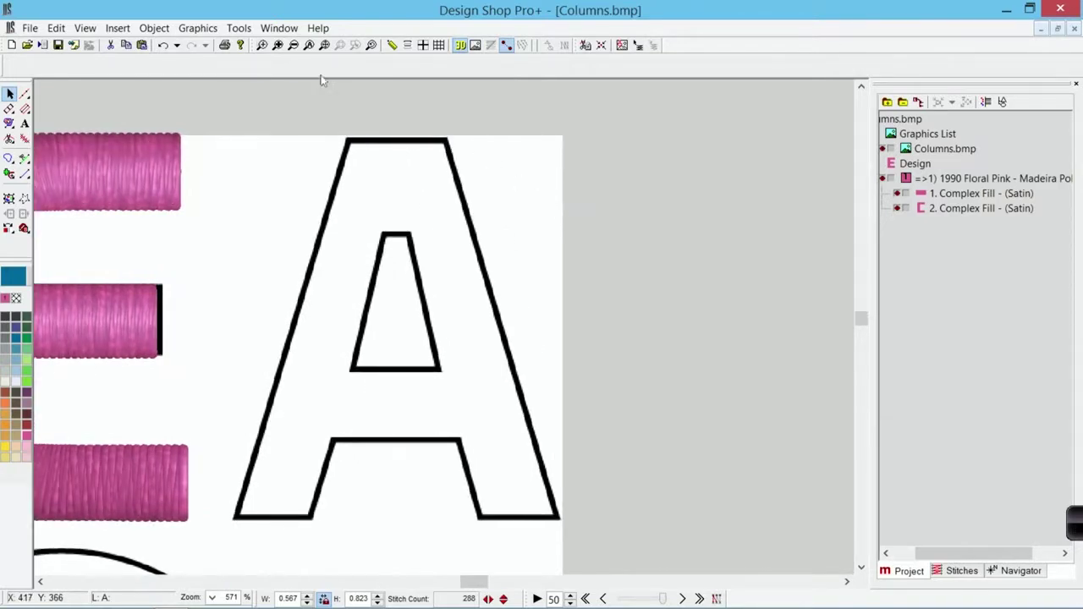
drag(235, 103, 576, 556)
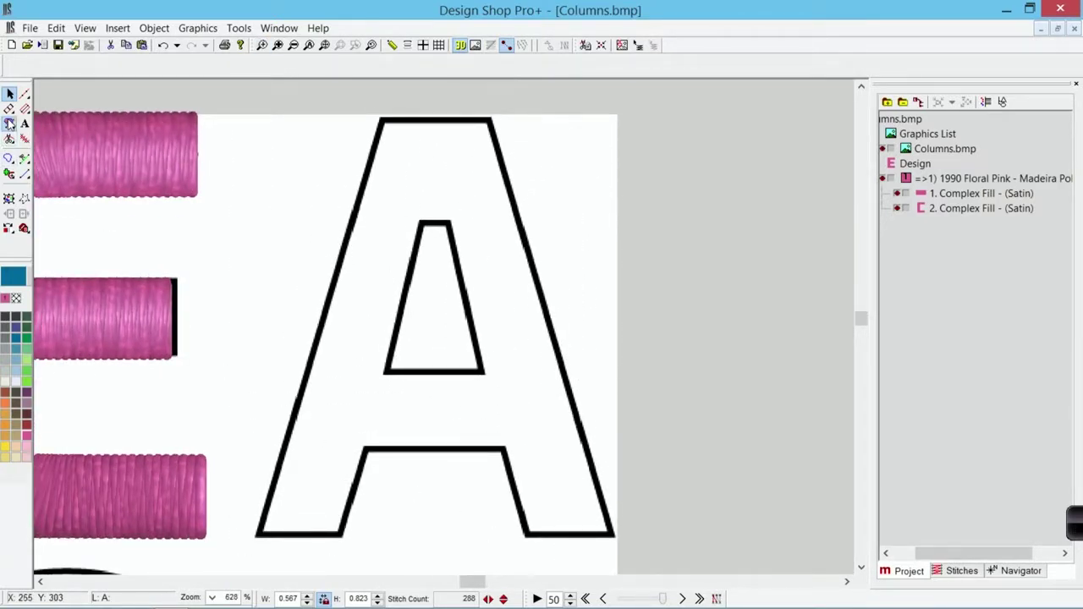
click(10, 123)
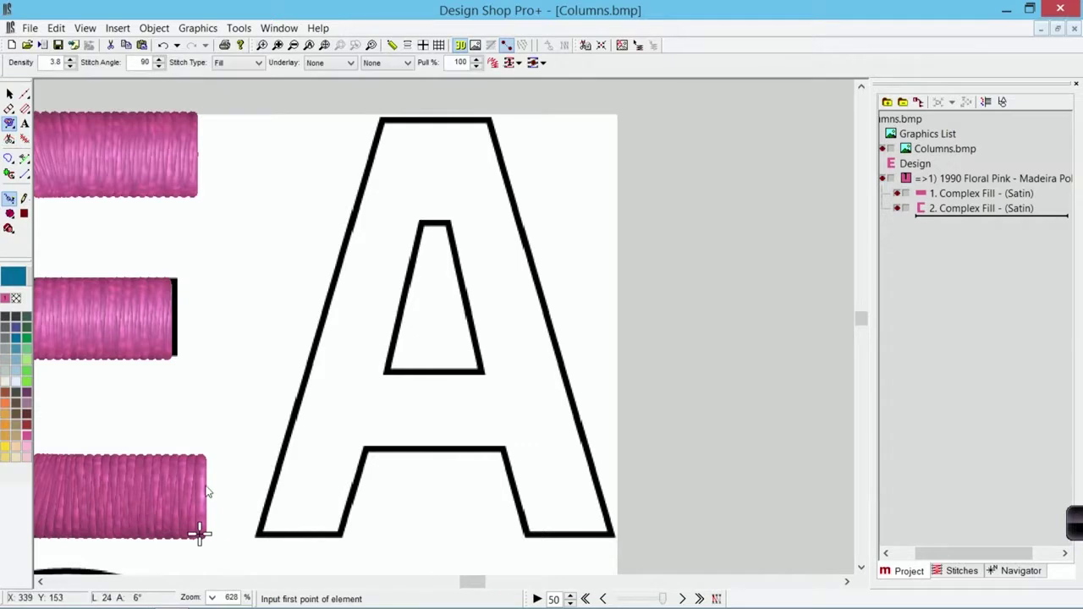
click(258, 536)
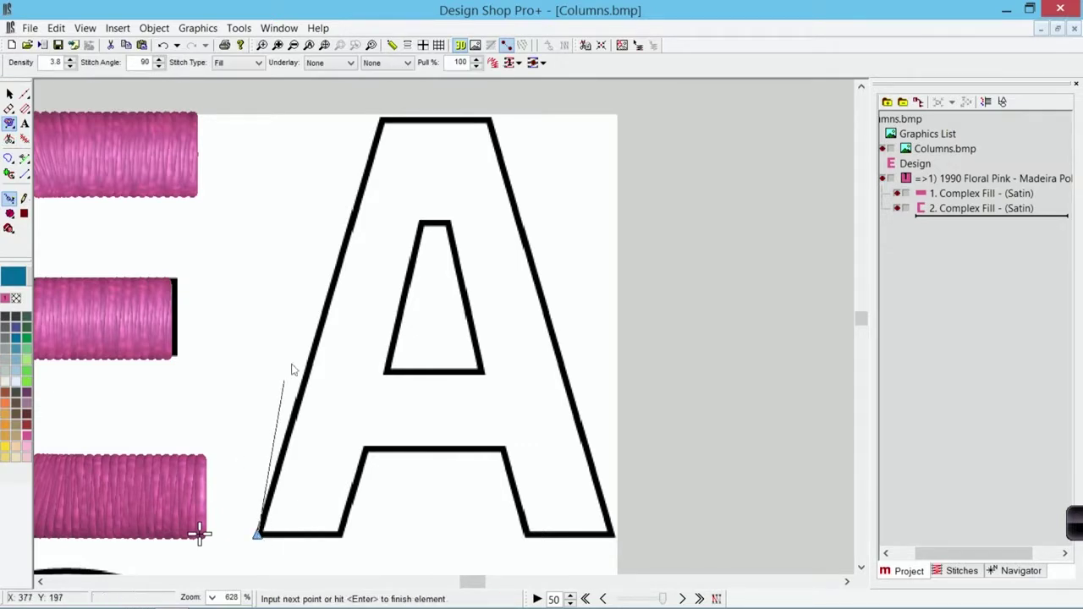
click(381, 119)
click(491, 119)
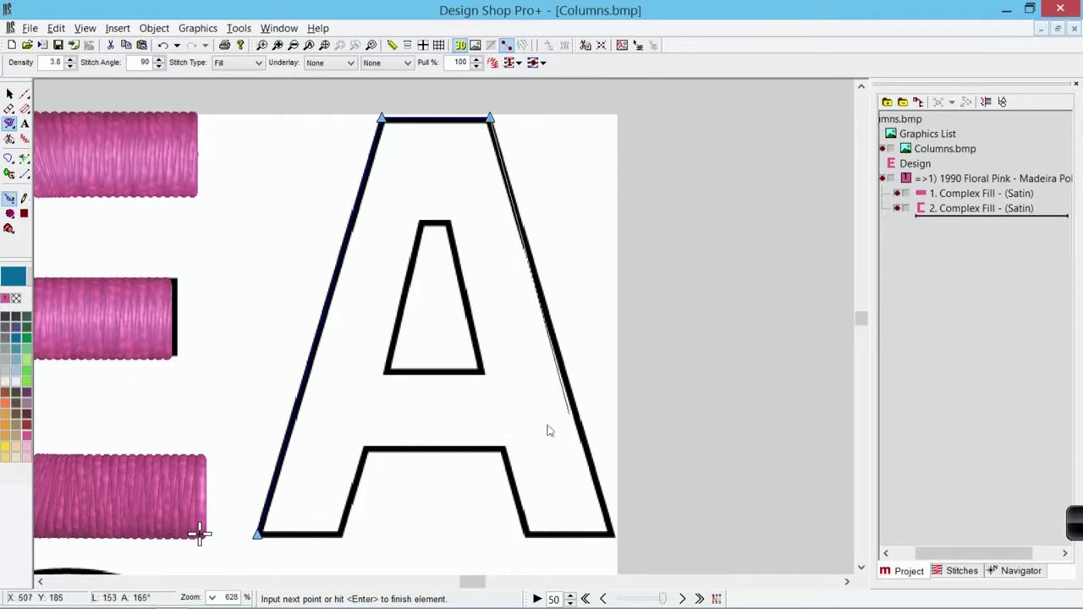
click(613, 535)
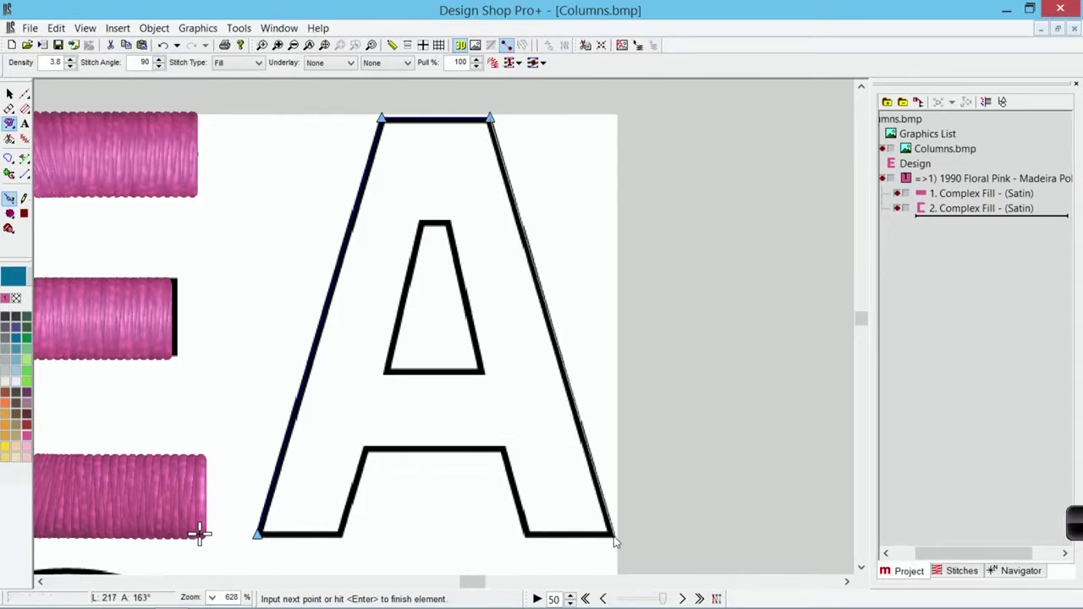
Step: Trace the legs' inner bottoms and crossbar corners, closing the A as a Vector Fill without holes
click(526, 536)
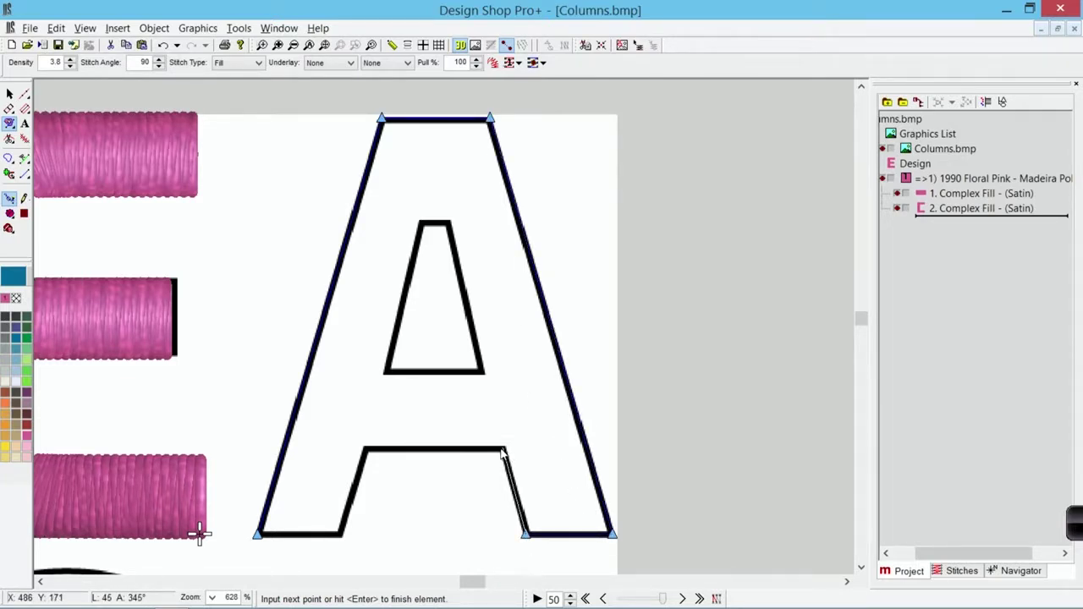
click(503, 448)
click(363, 447)
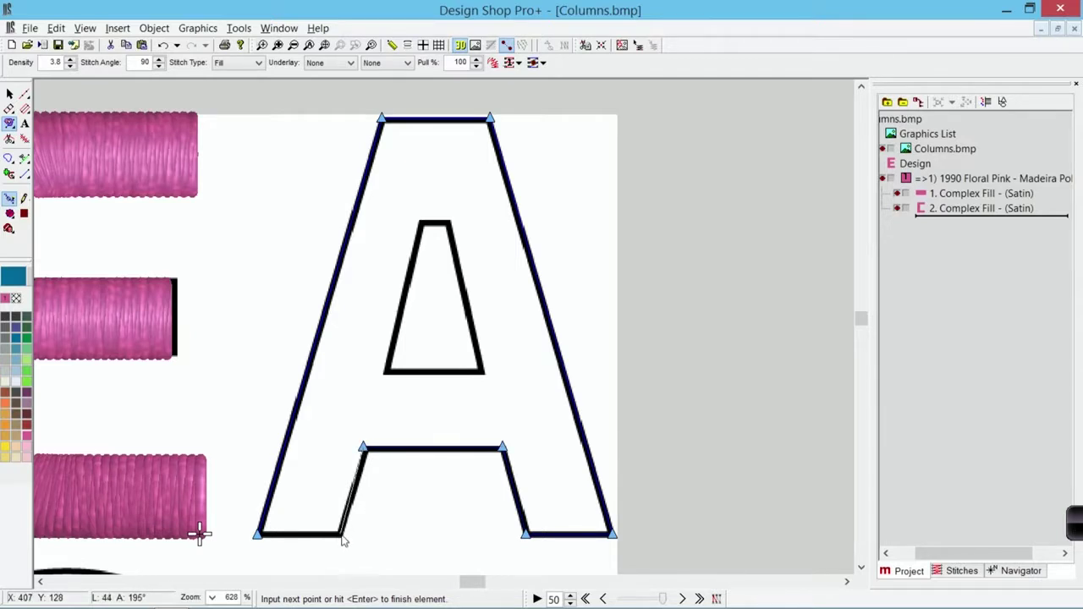
click(342, 538)
key(Return)
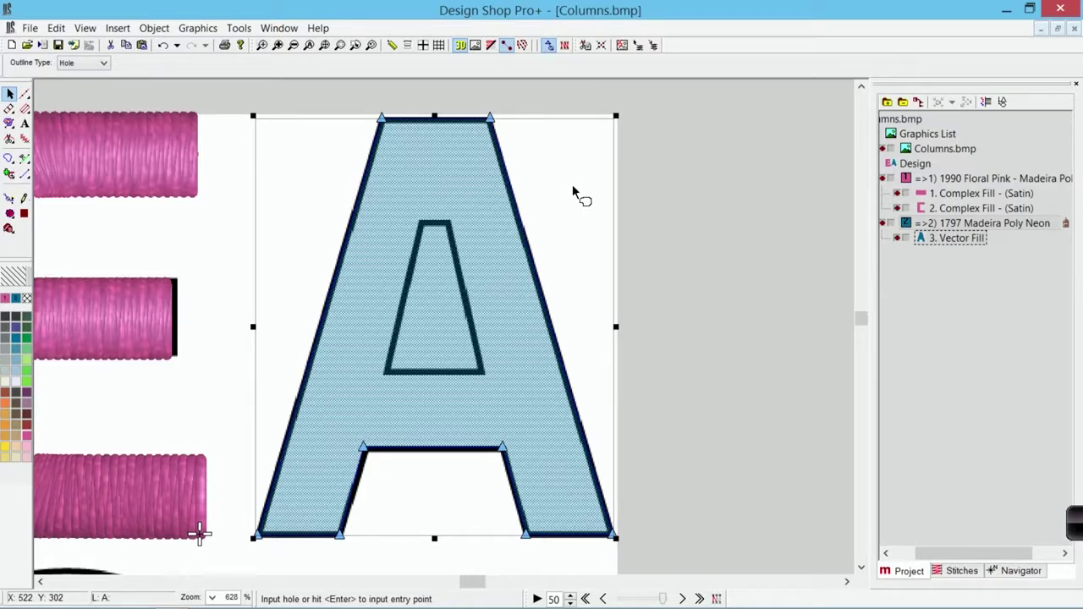
key(Return)
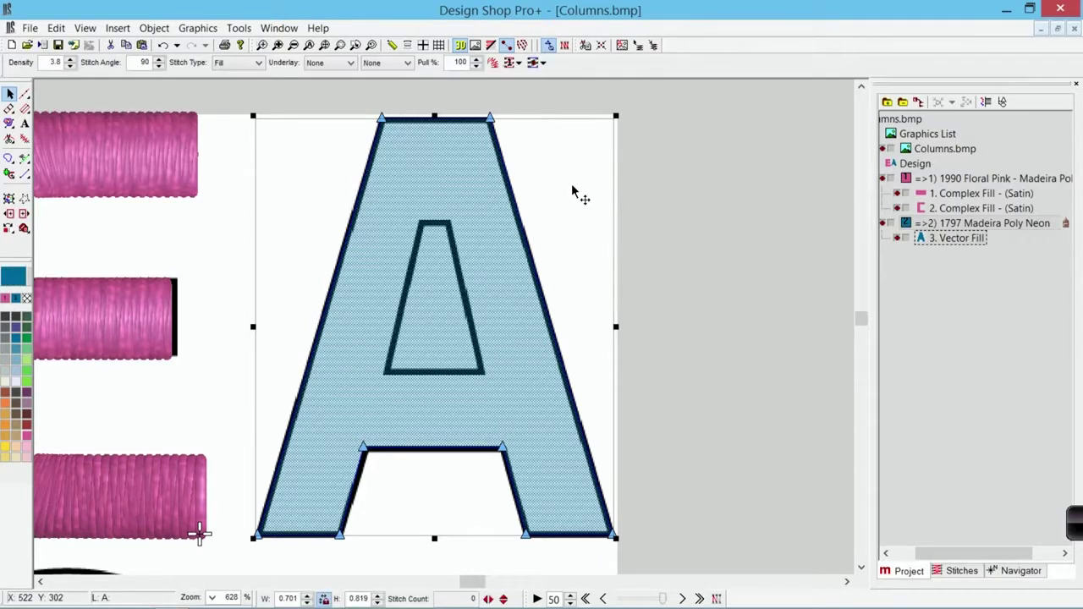
click(709, 263)
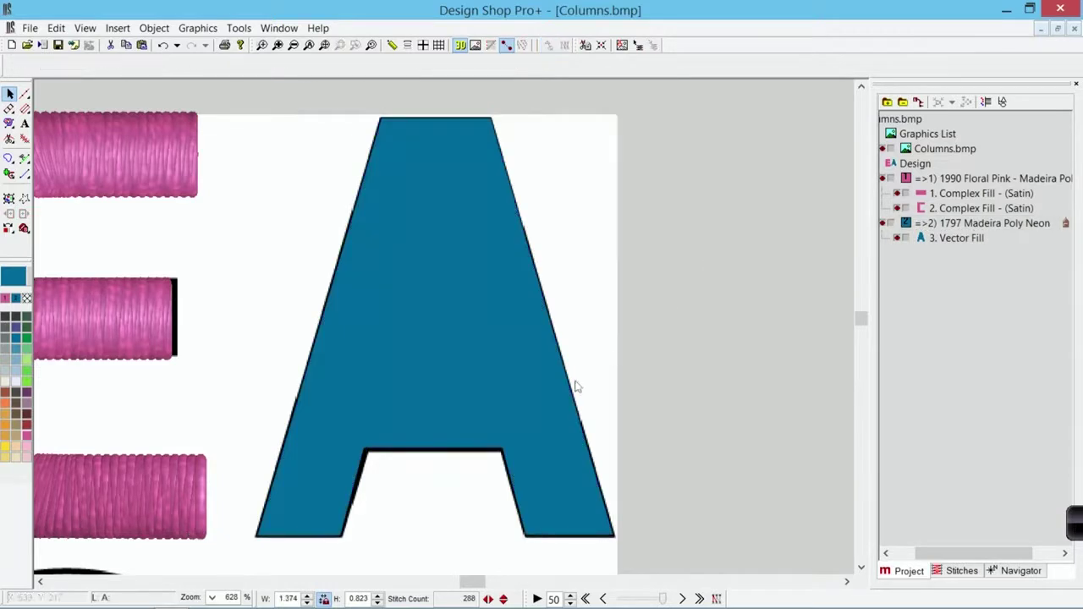
click(453, 394)
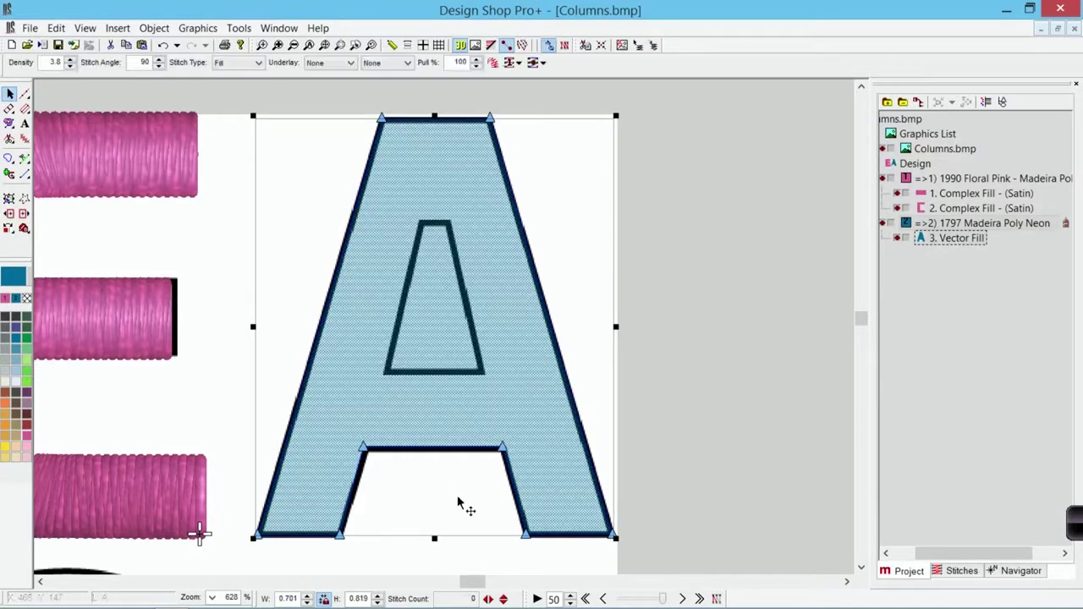
Step: Cut the A's inner triangle out as a hole by tracing its four corners
click(9, 160)
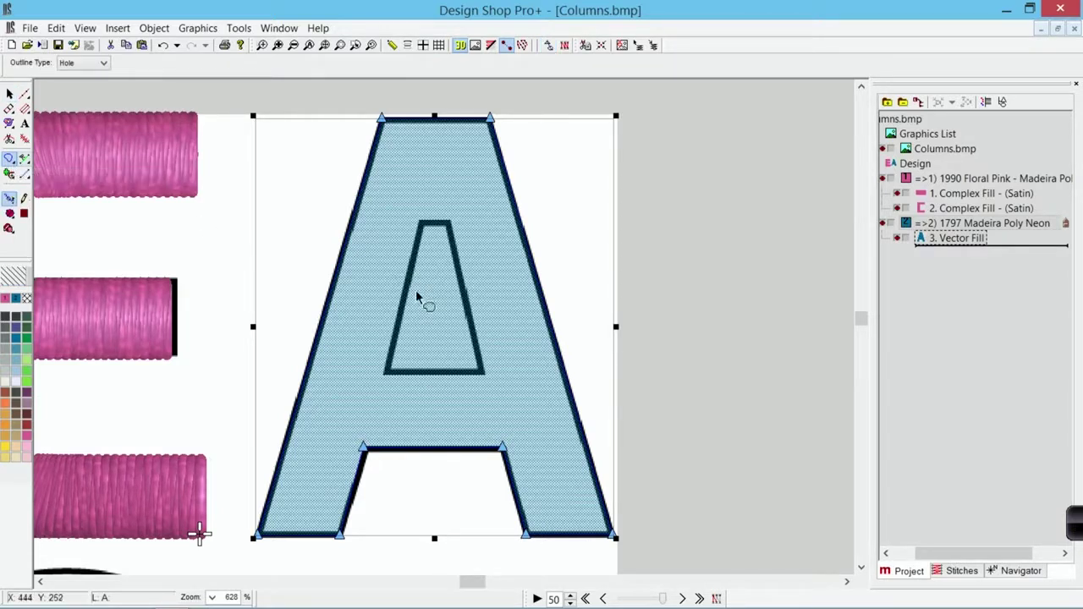
click(386, 370)
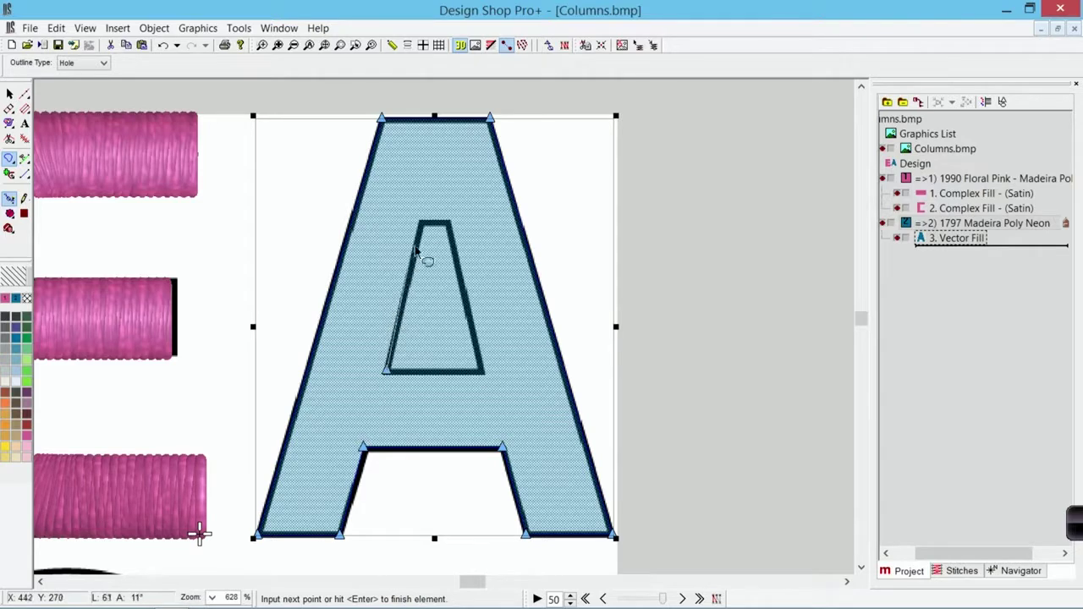
click(420, 224)
click(447, 224)
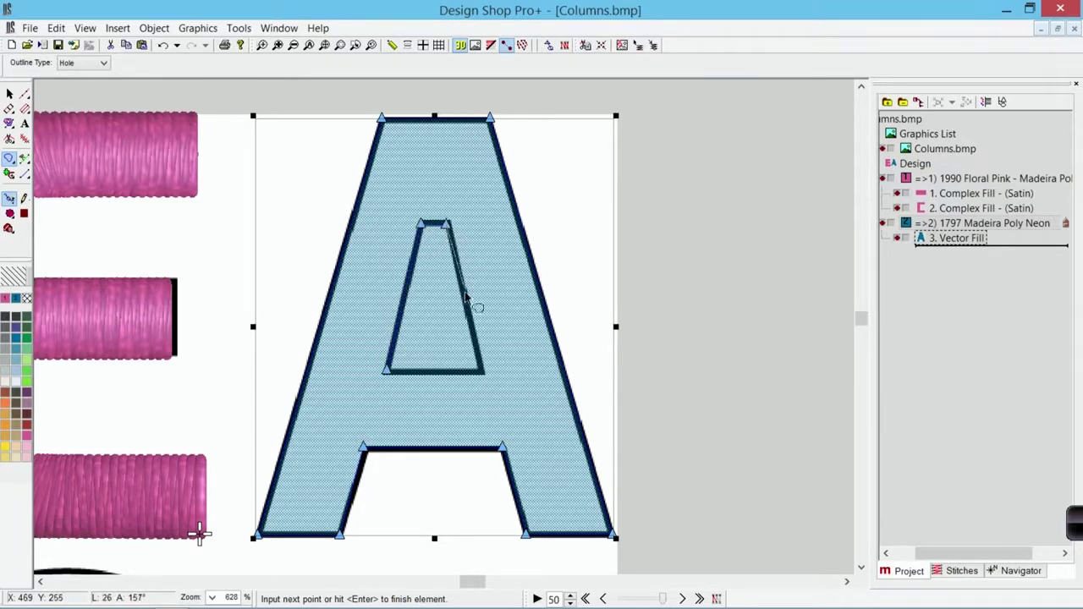
click(479, 373)
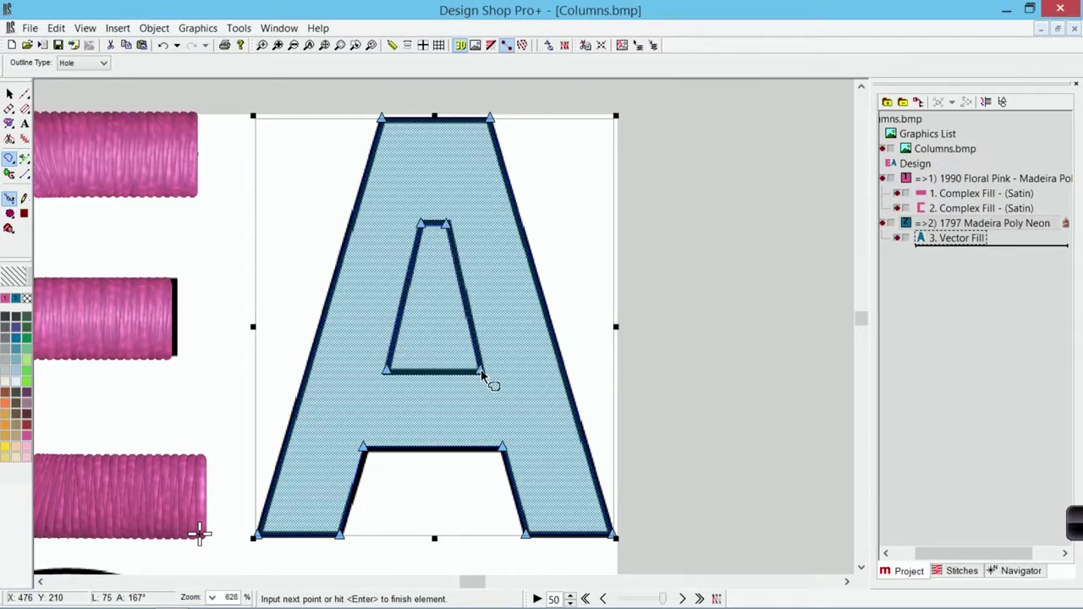
key(Return)
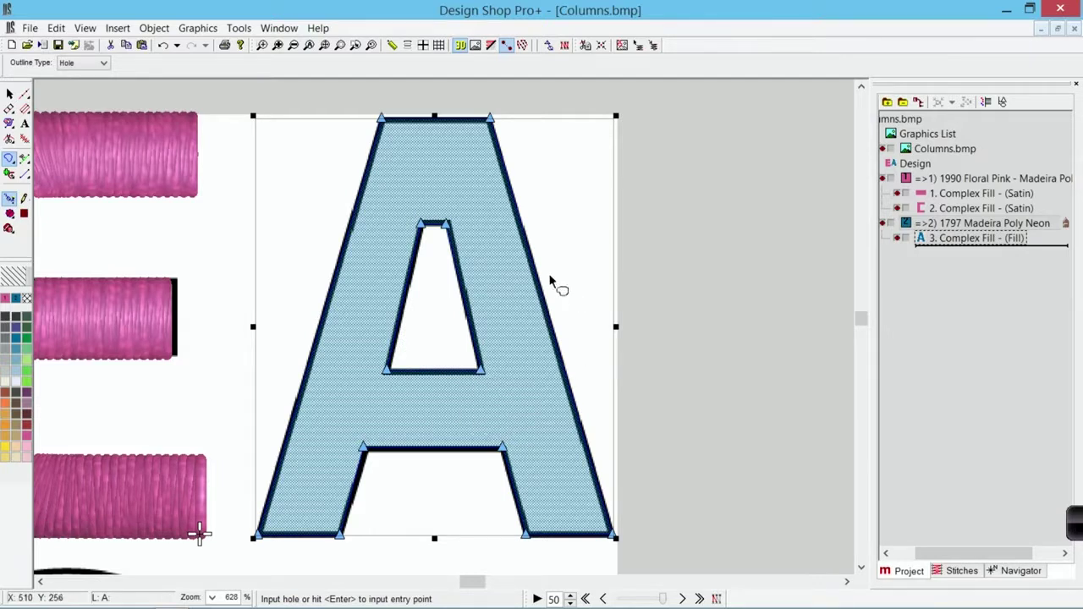
key(Return)
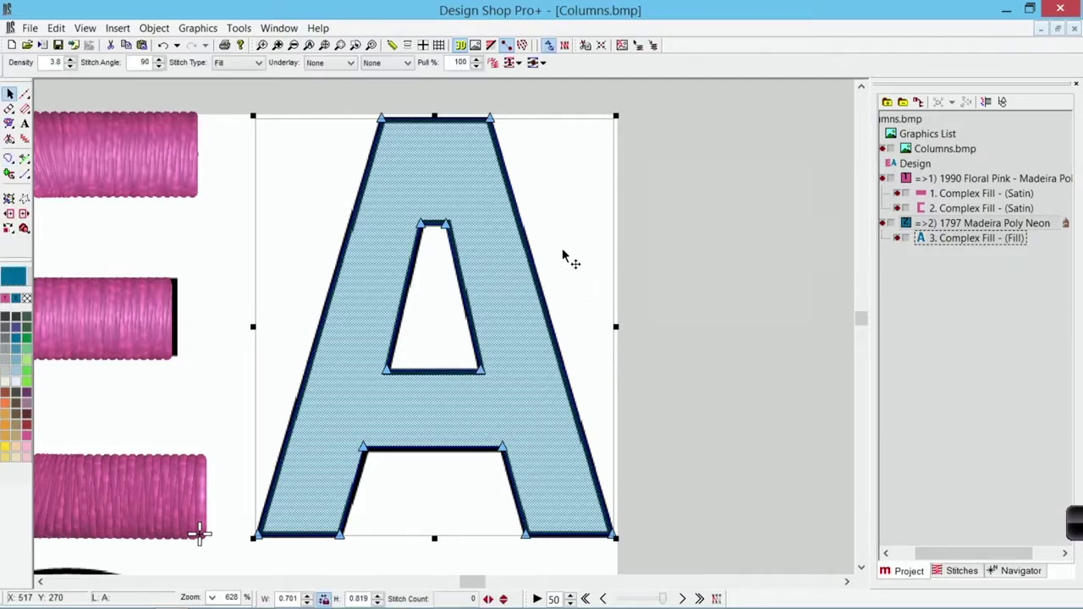
Step: Splice the A through both legs below the counter and from its apex down to the counter
click(25, 160)
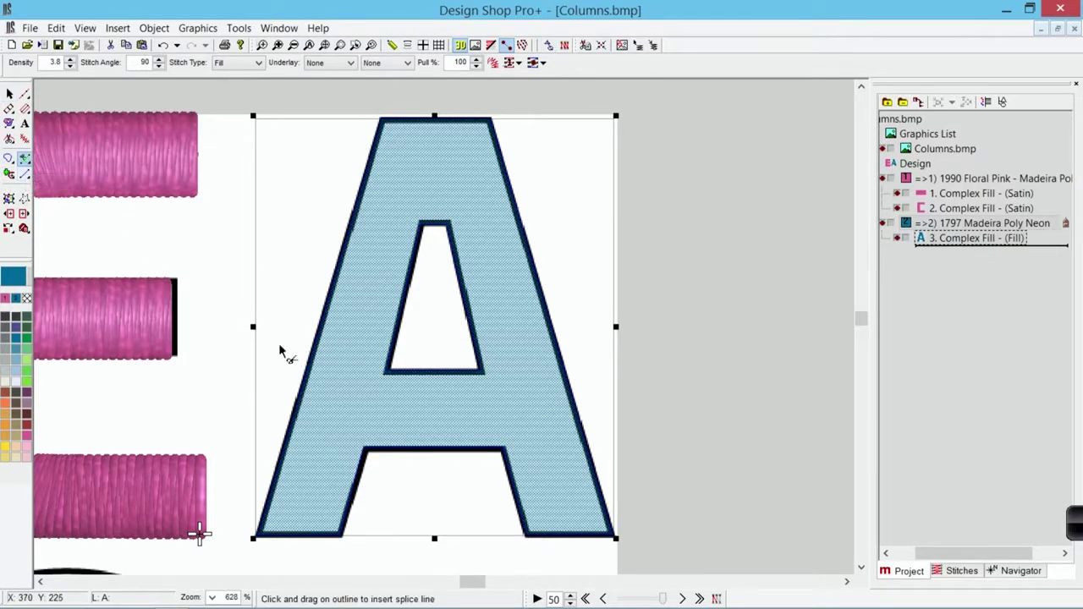
drag(388, 377, 365, 454)
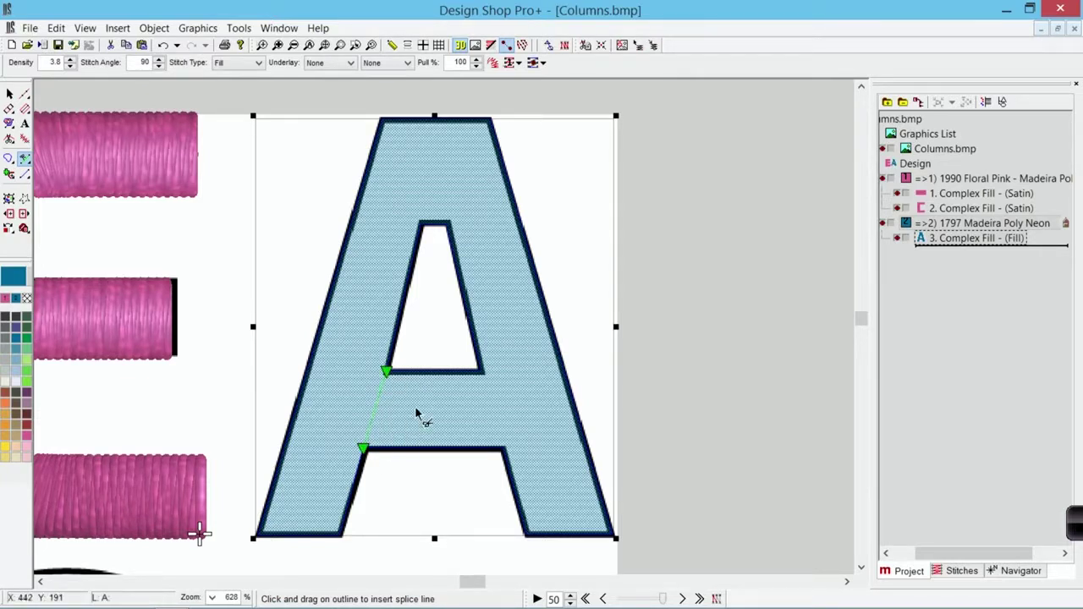
drag(480, 373, 504, 448)
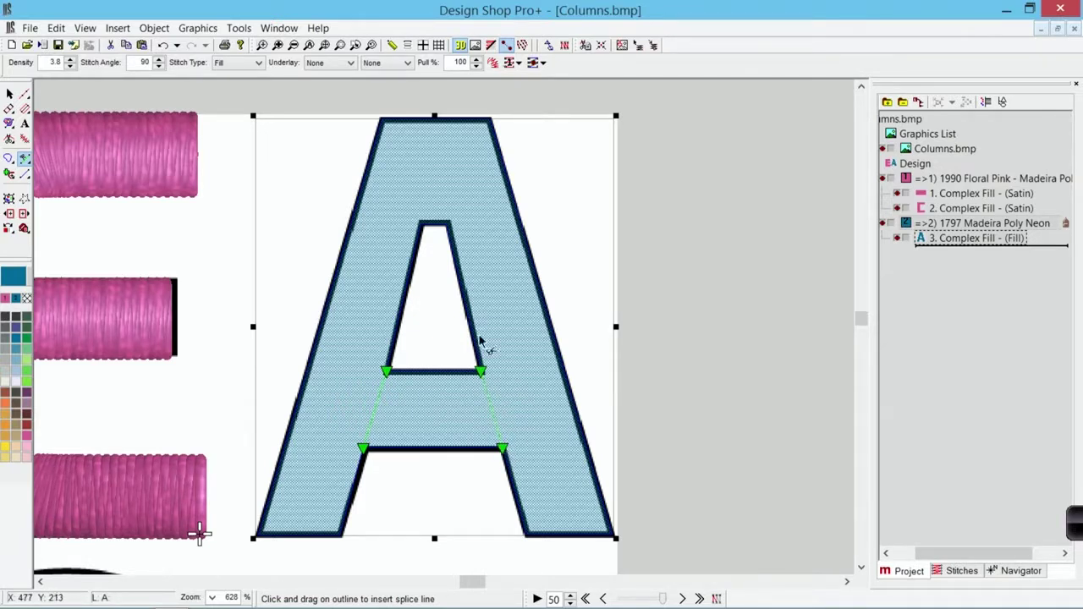
drag(421, 119, 439, 226)
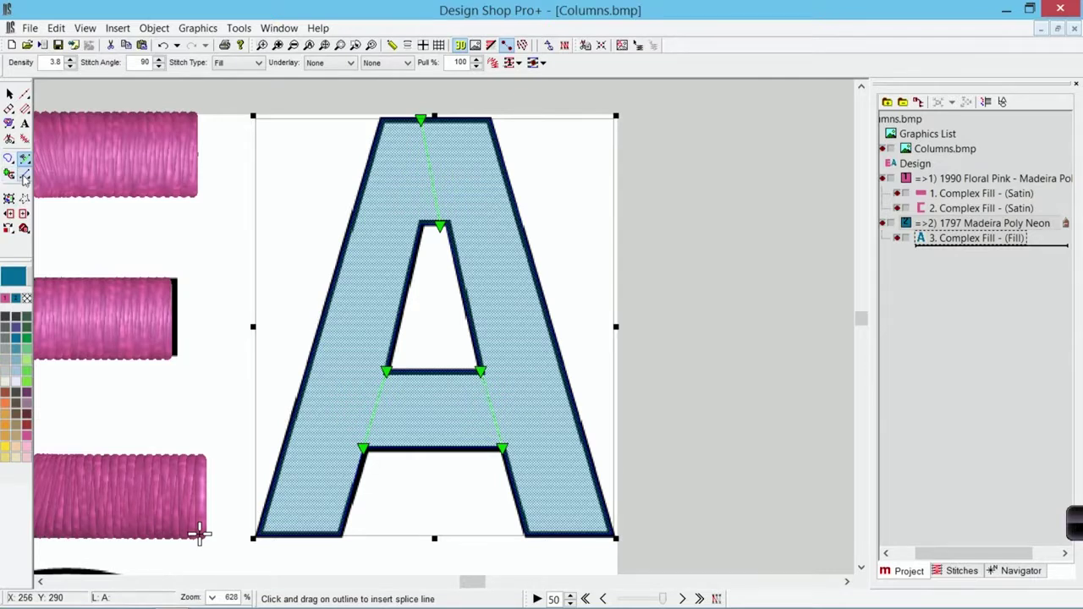
click(23, 173)
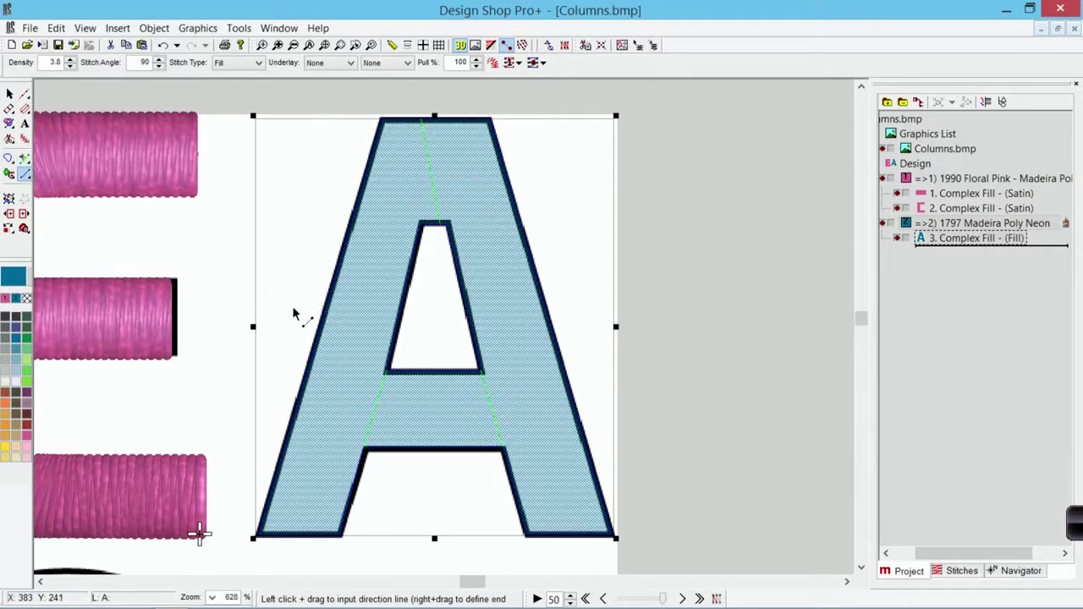
Step: Draw a horizontal and a vertical stitch direction across the A, then set its Stitch Type to Satin
drag(295, 308, 587, 308)
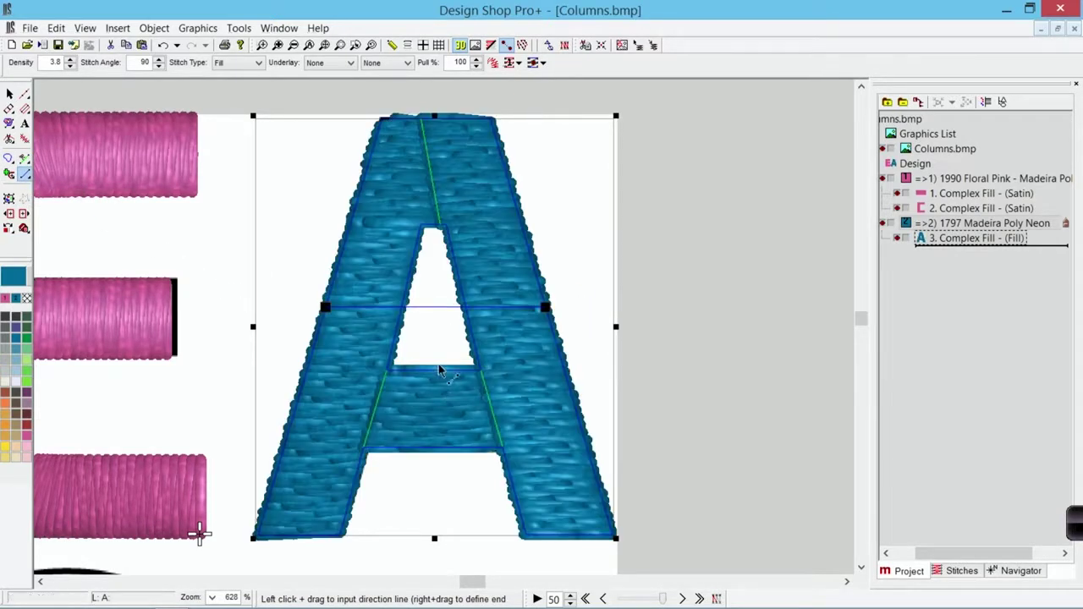
drag(439, 370, 442, 472)
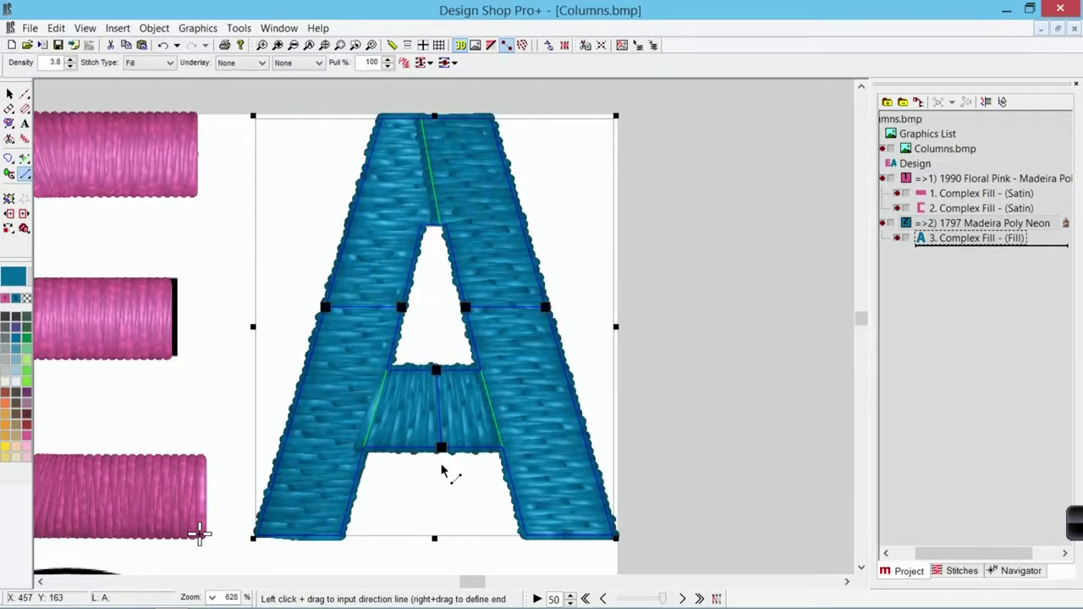
click(9, 93)
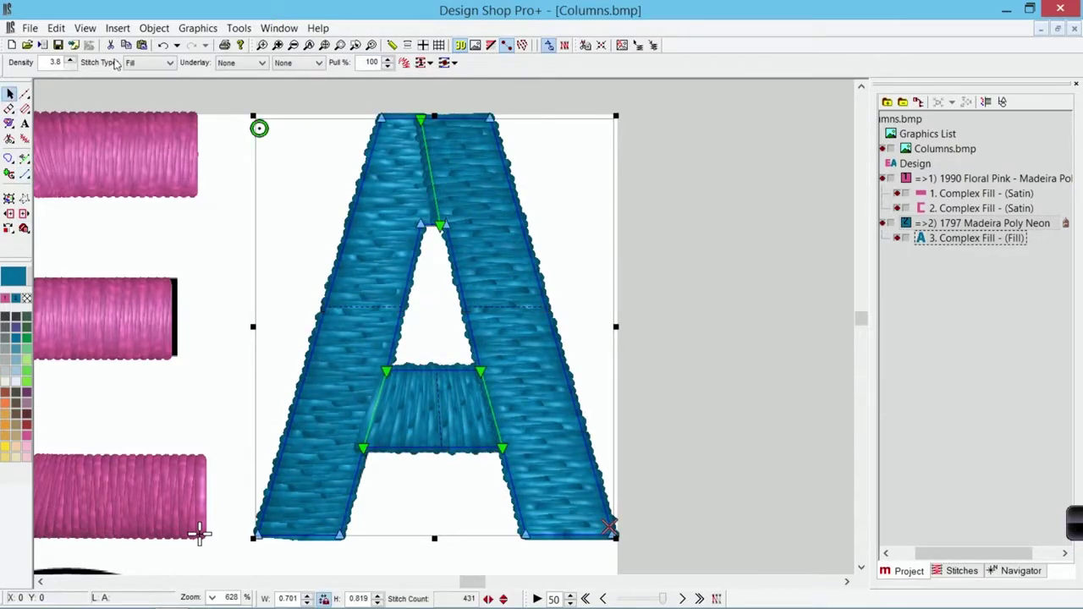
click(149, 62)
click(140, 80)
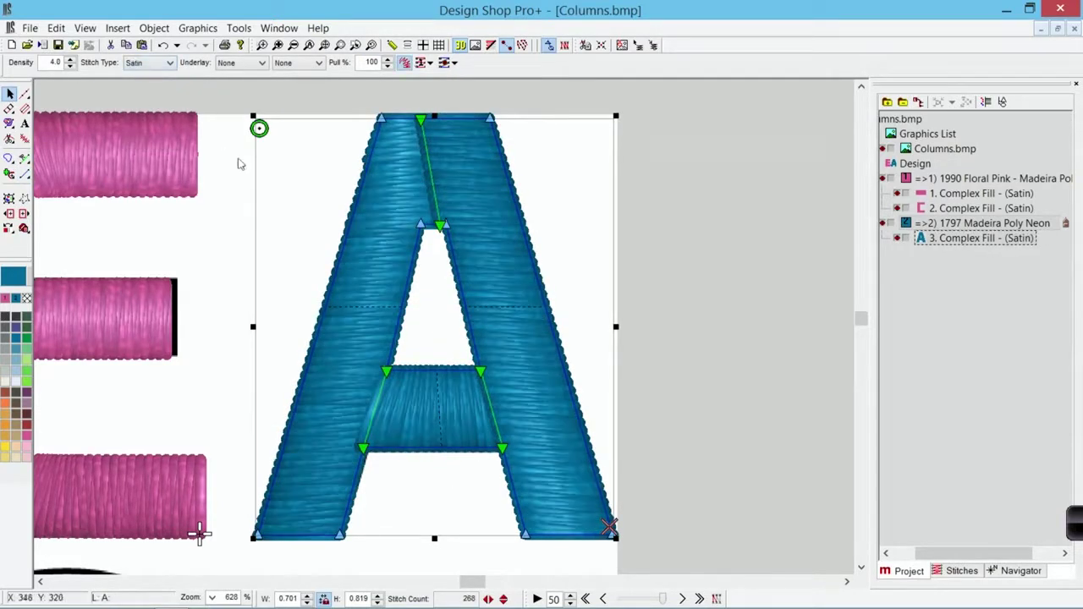
click(273, 278)
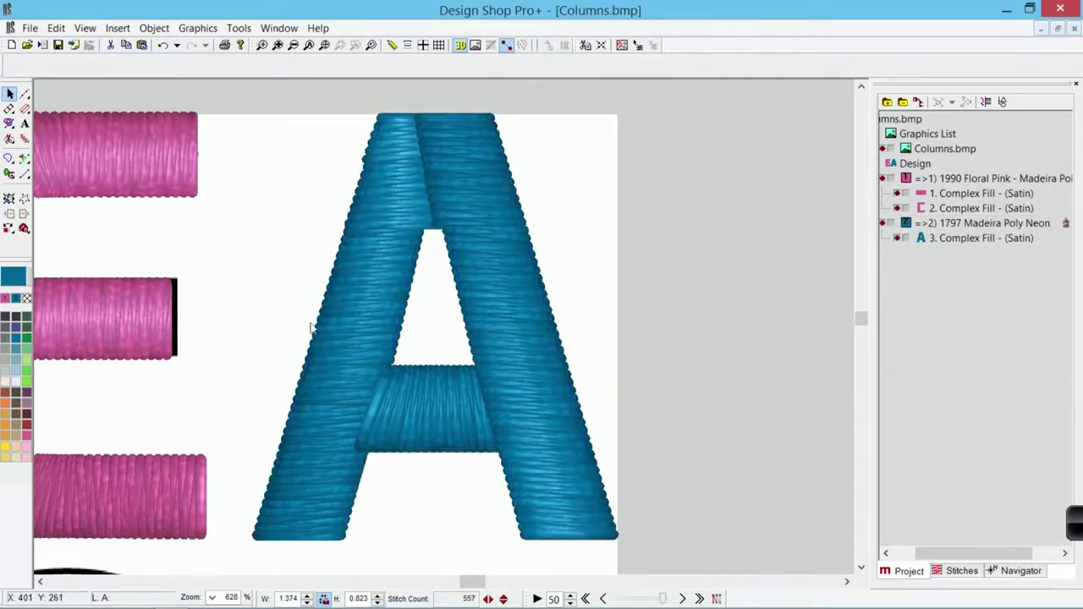
click(372, 45)
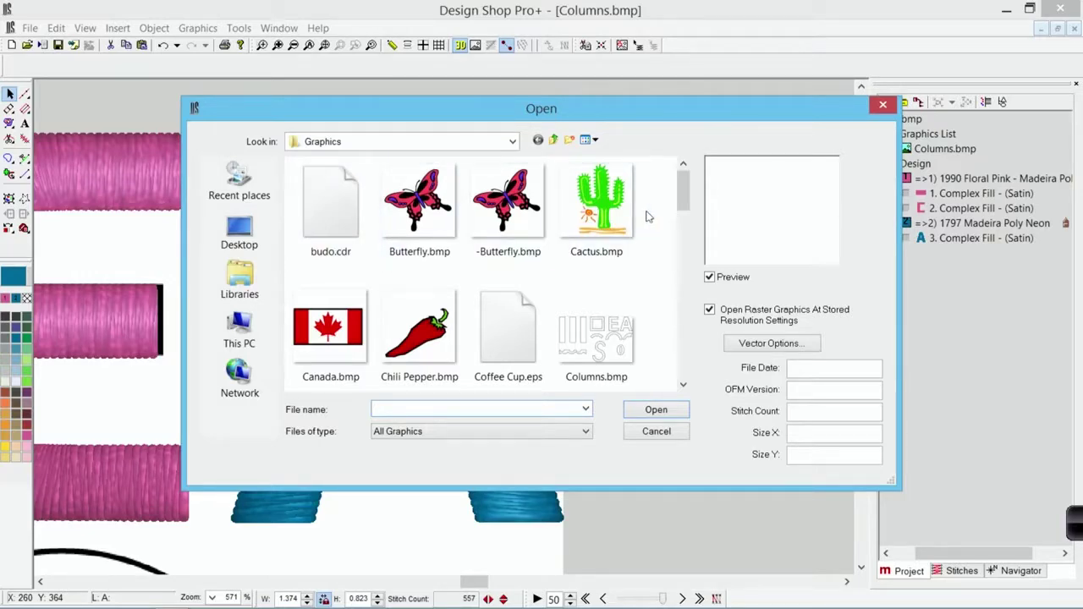
Step: Open Coffee Cup.eps, zoom in on the cup, and expand its Vector List
click(534, 339)
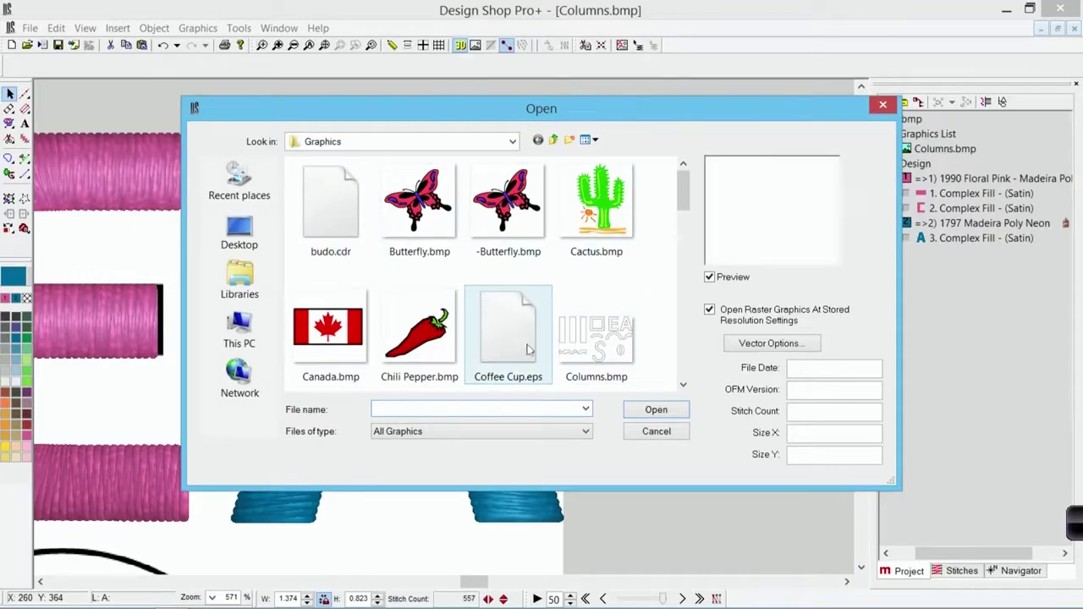
click(675, 413)
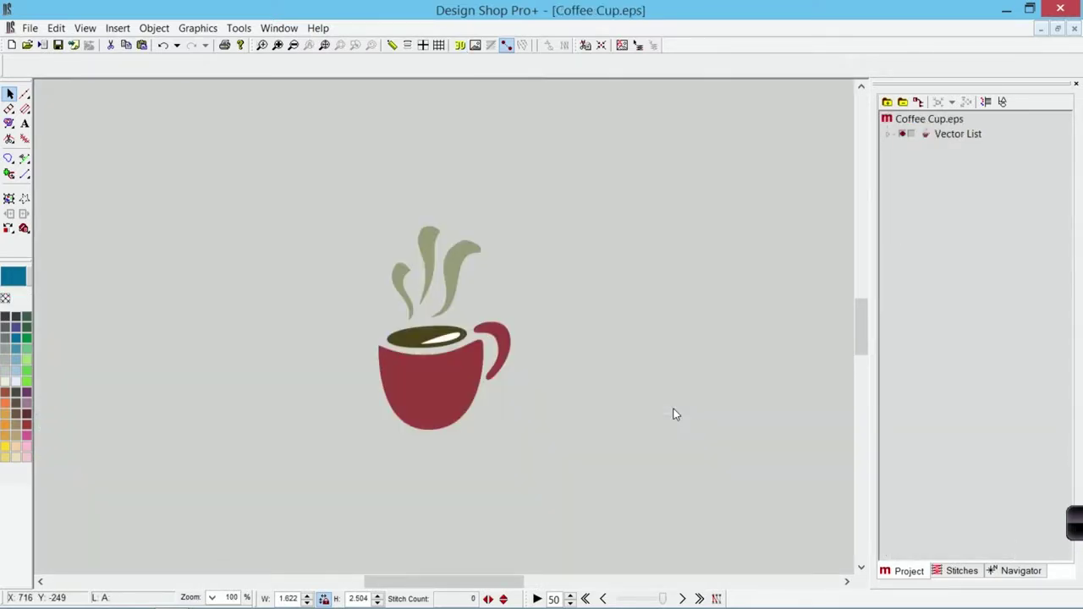
click(264, 46)
drag(357, 217, 532, 455)
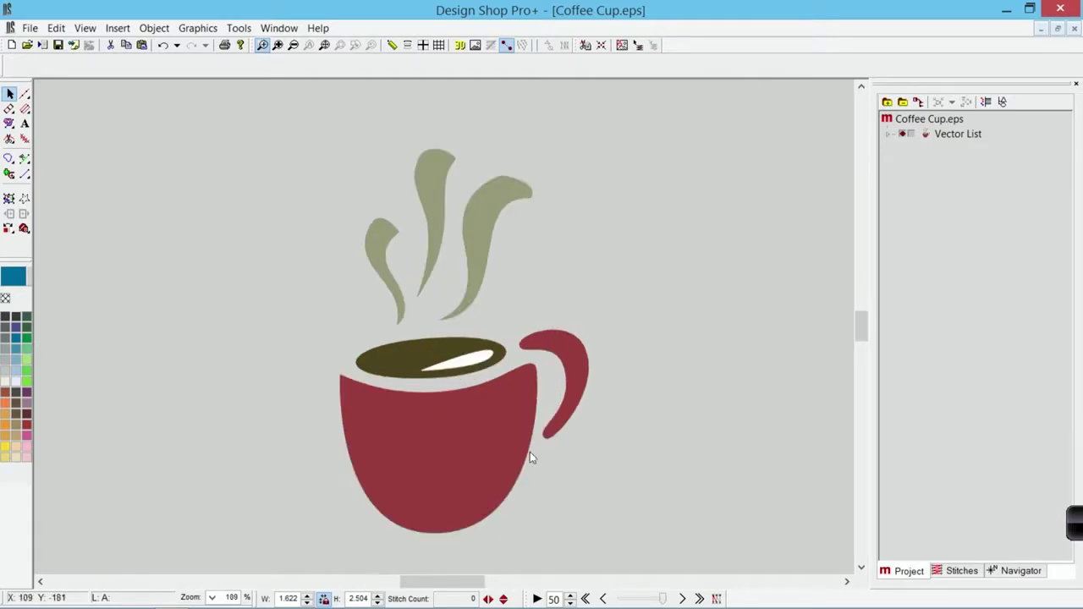
click(888, 135)
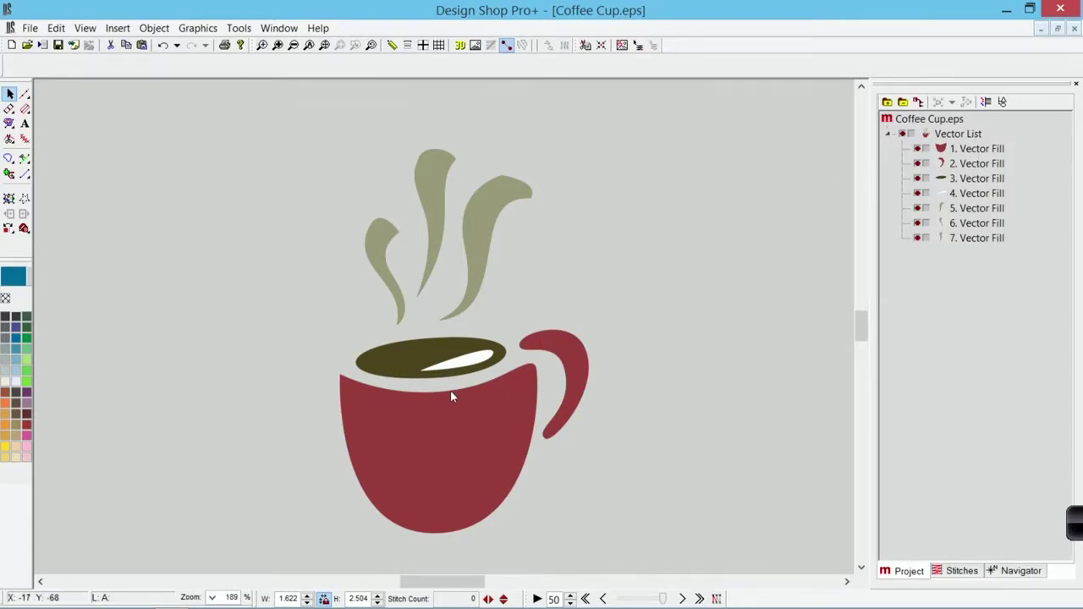
Step: Fill the red cup body with diagonal stitches, entering bottom-left and exiting top-right, shown in 3D
click(466, 449)
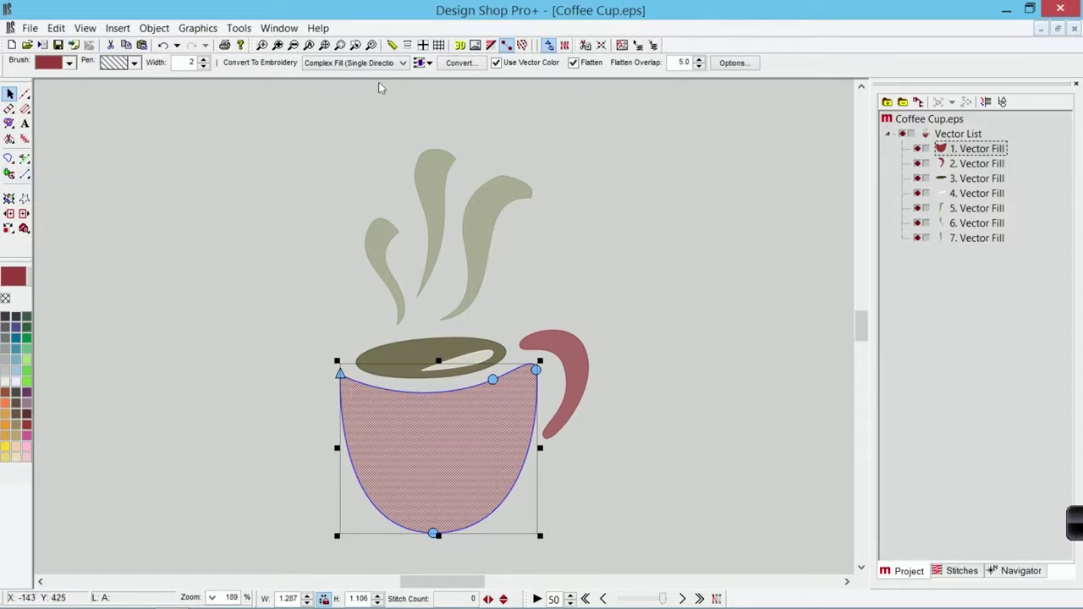
click(459, 45)
click(9, 174)
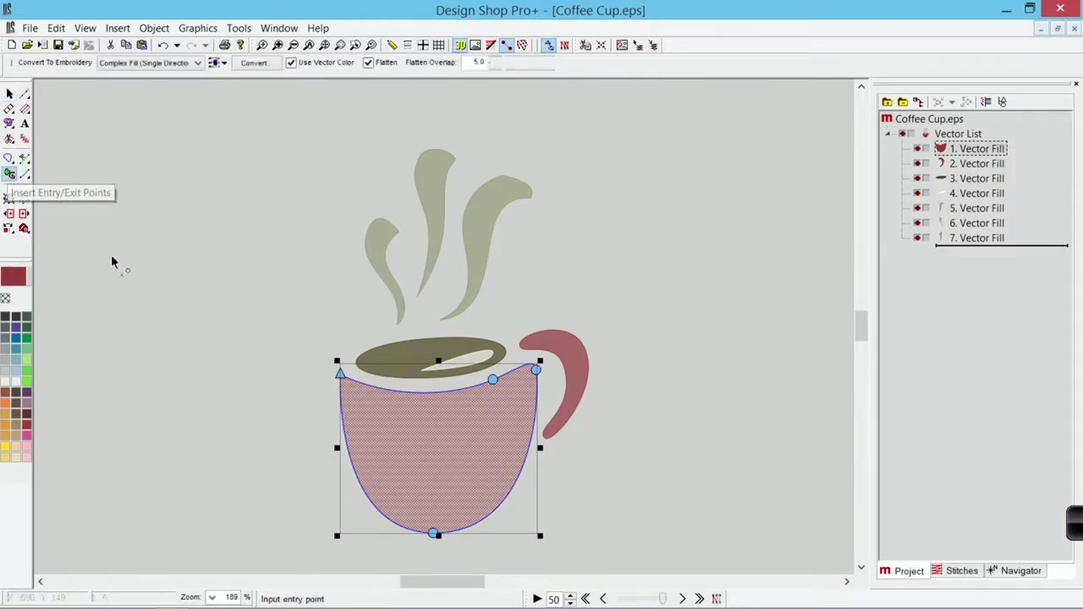
click(349, 524)
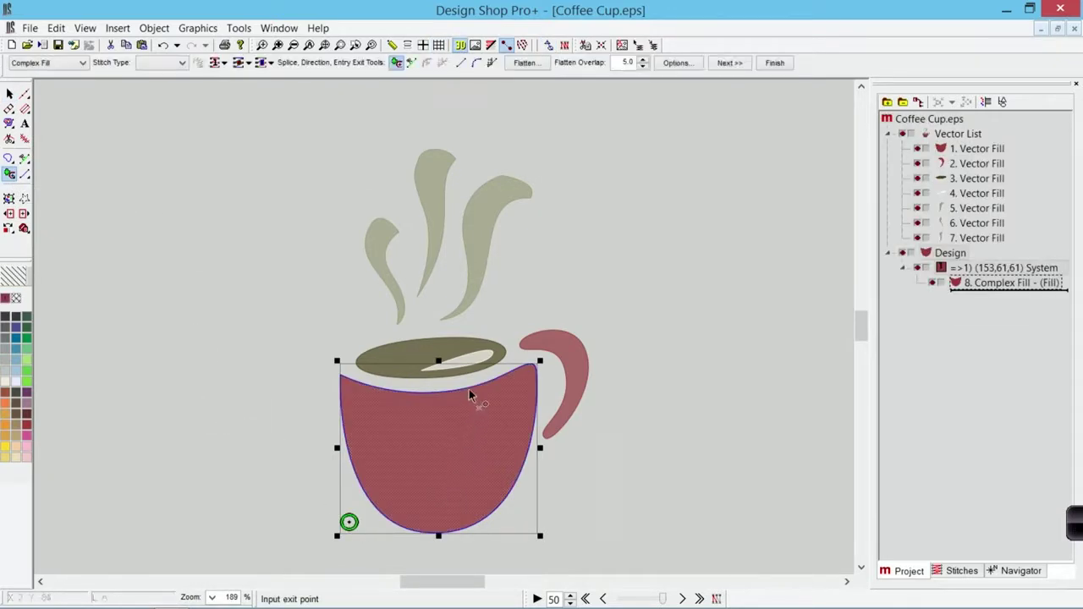
click(544, 357)
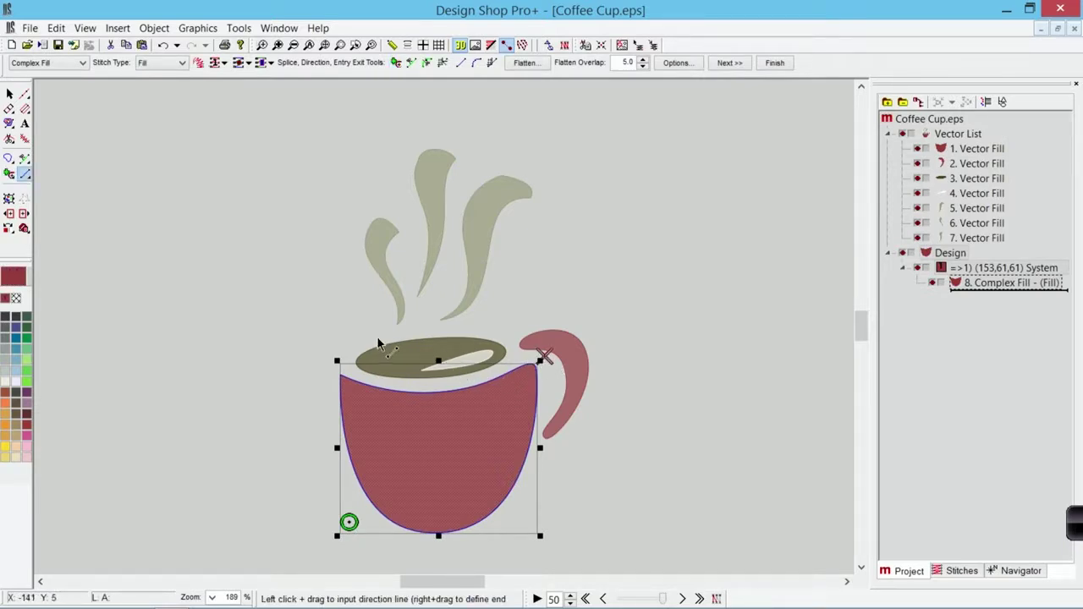
drag(395, 340, 573, 511)
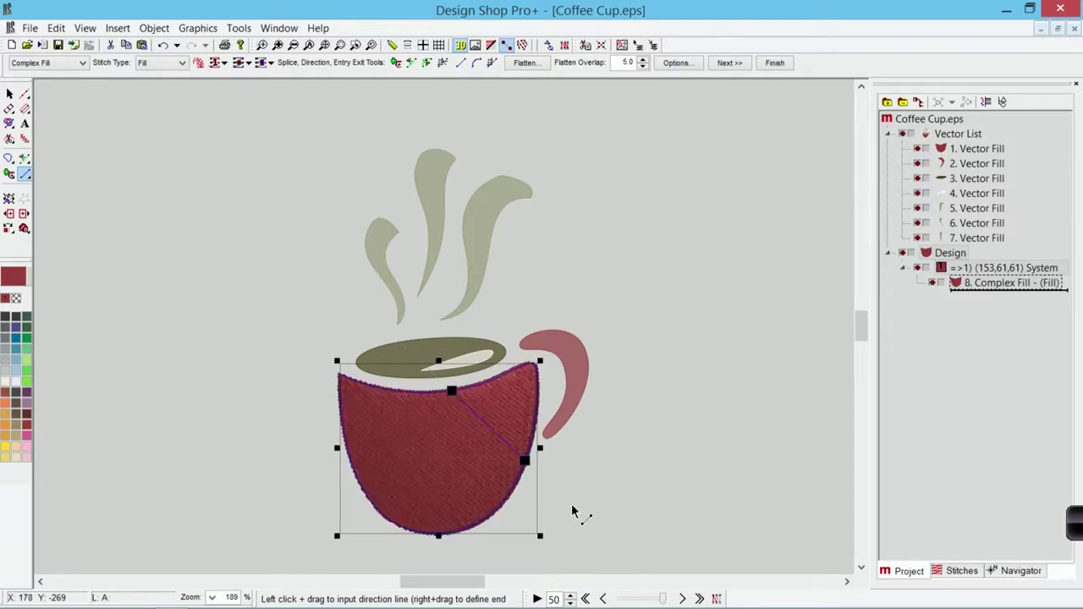
click(11, 92)
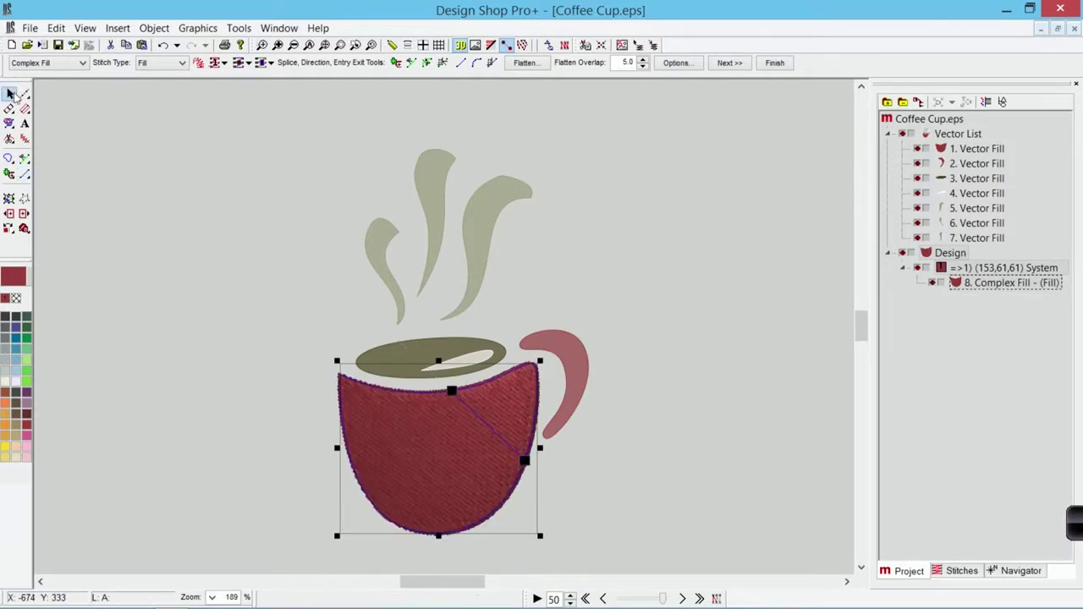
Step: Zoom in on the cup handle and draw direction lines across it to stitch it in satin
click(561, 339)
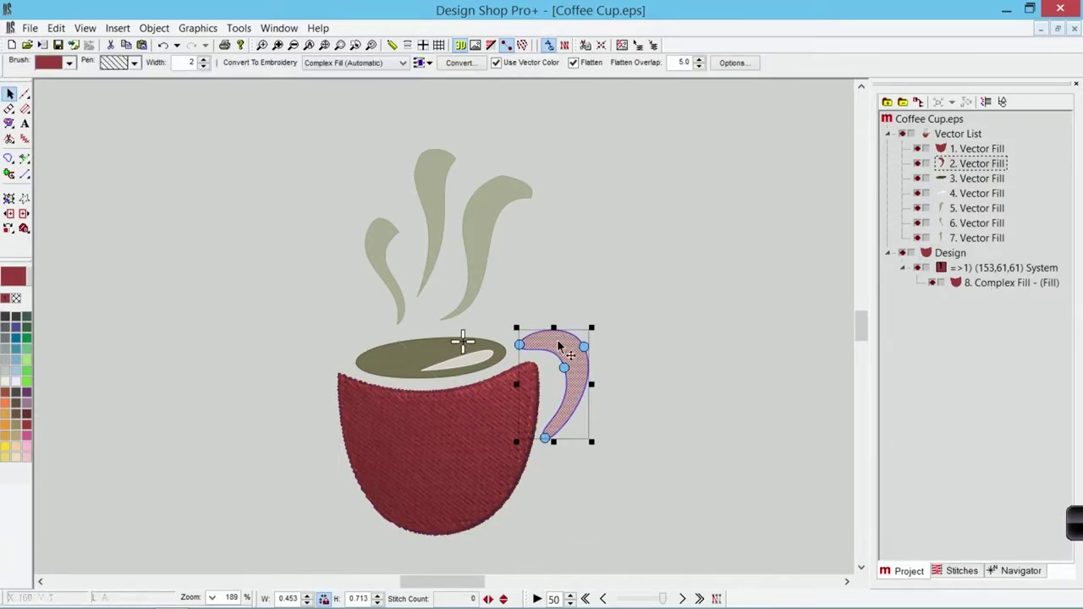
click(262, 45)
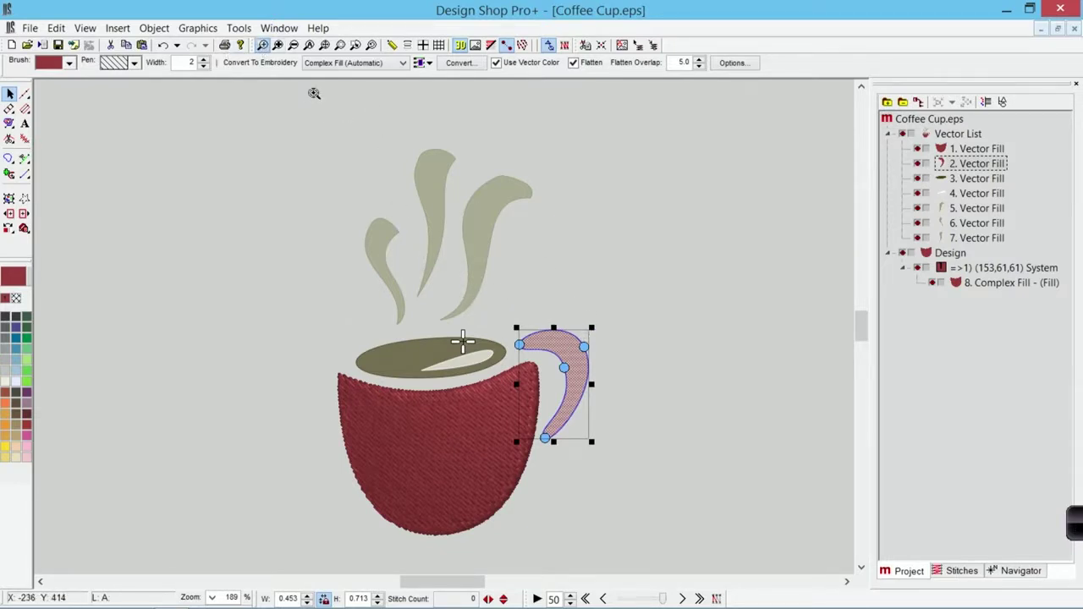
drag(457, 306, 641, 486)
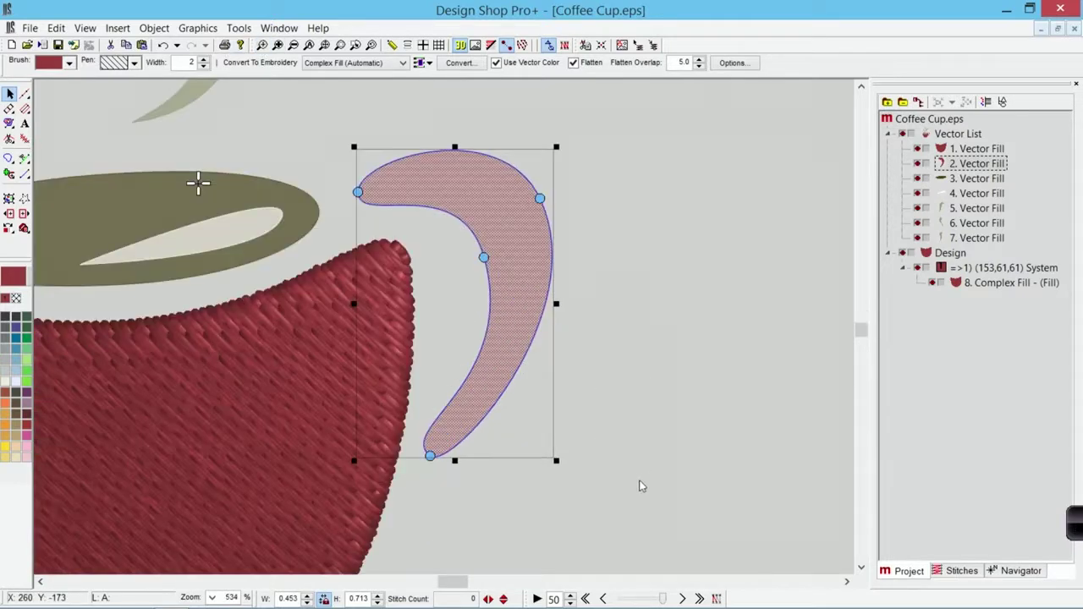
click(24, 173)
drag(407, 415, 484, 448)
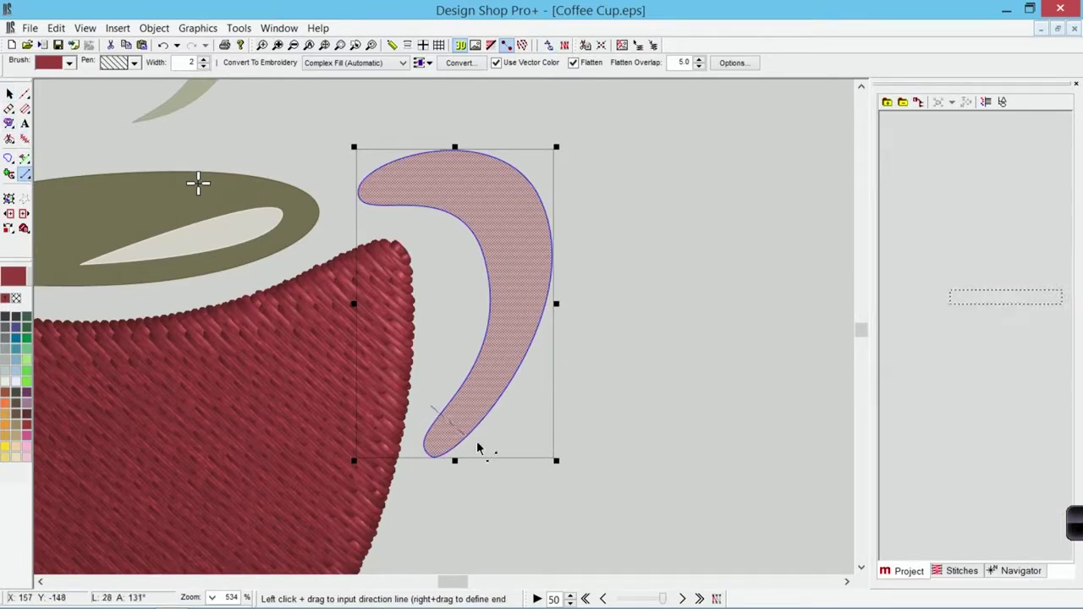
drag(403, 205, 398, 158)
click(12, 91)
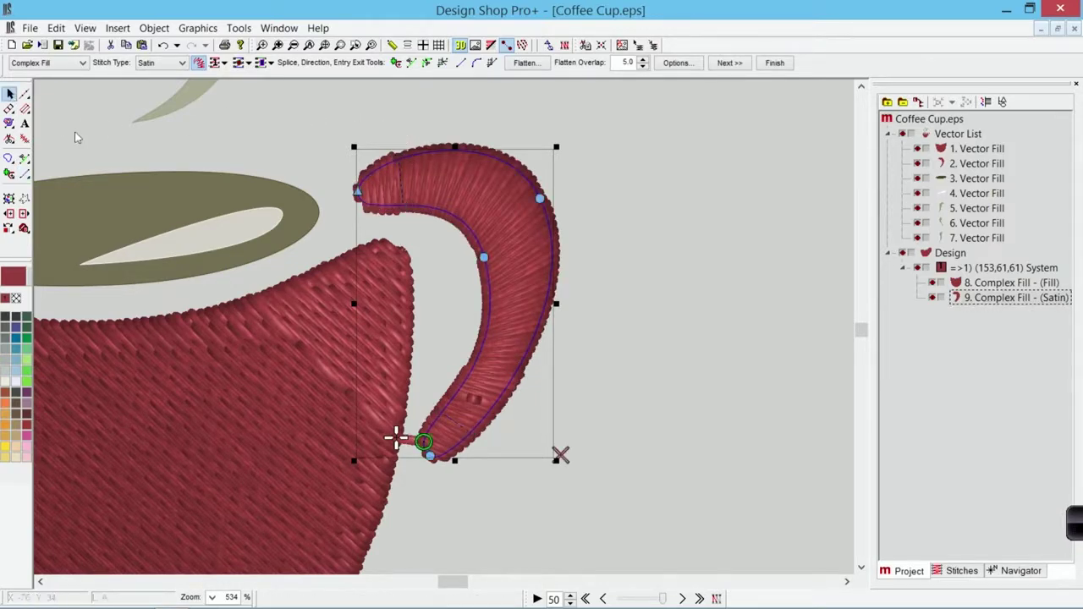
scroll(131, 213, left, 5)
Step: Fill the coffee ellipse with olive stitches, starting at its left edge
click(417, 229)
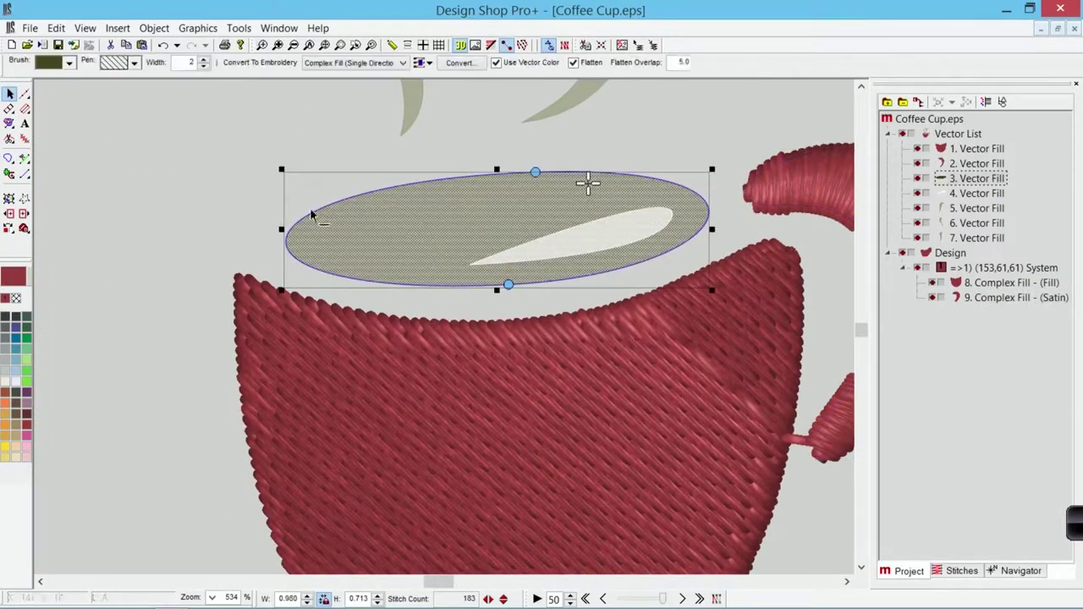
click(25, 174)
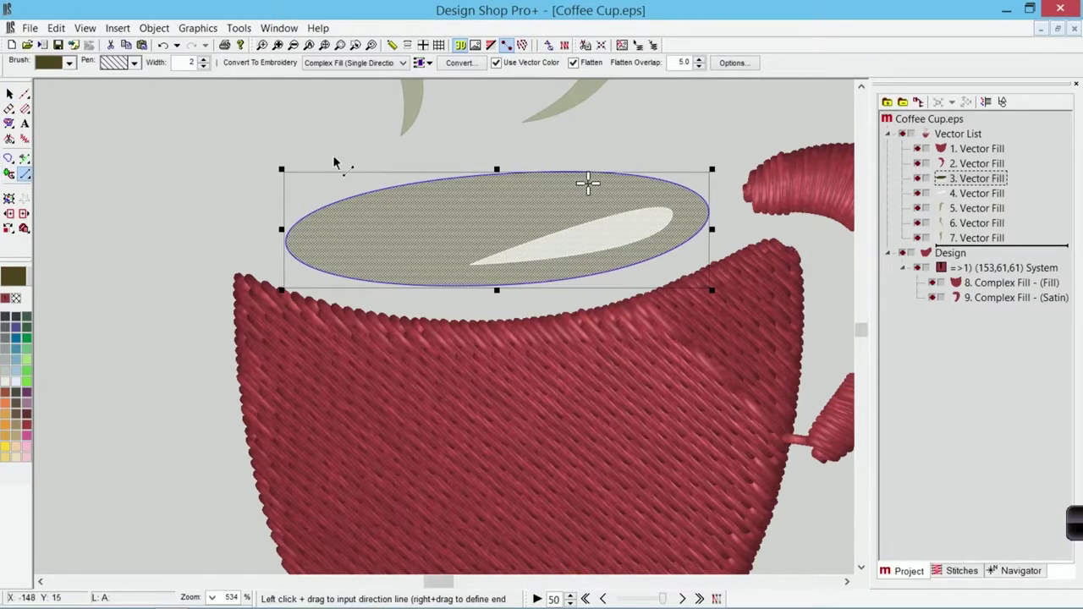
drag(334, 163, 536, 284)
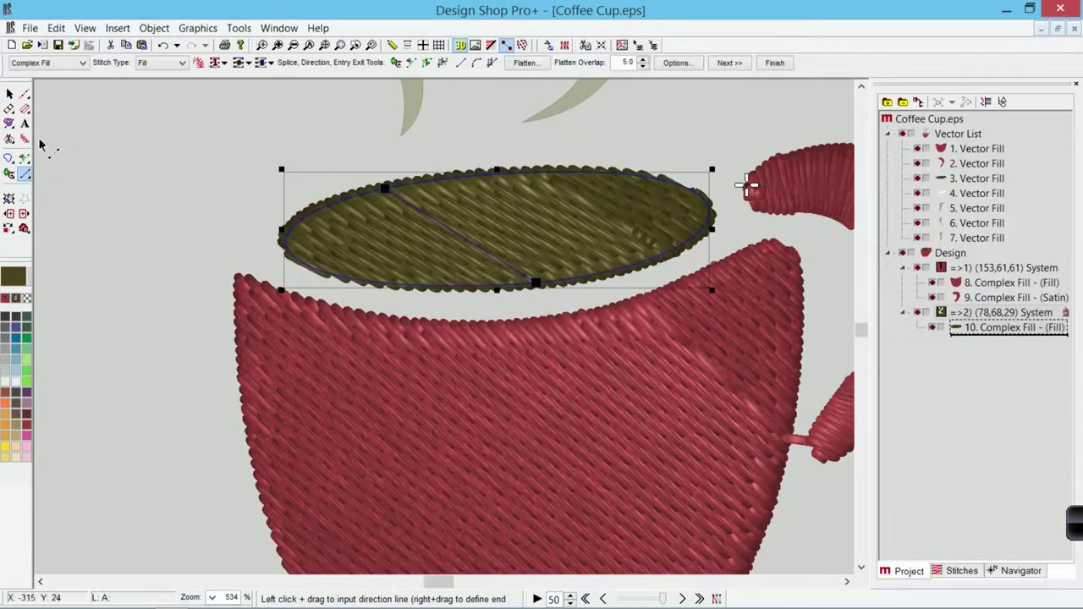
click(9, 93)
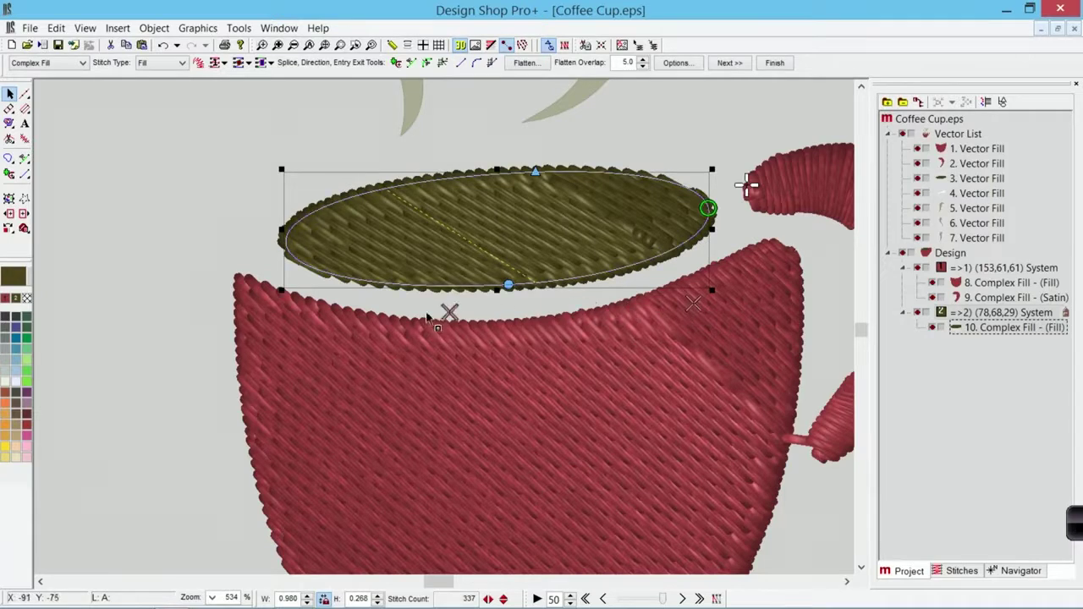
click(266, 256)
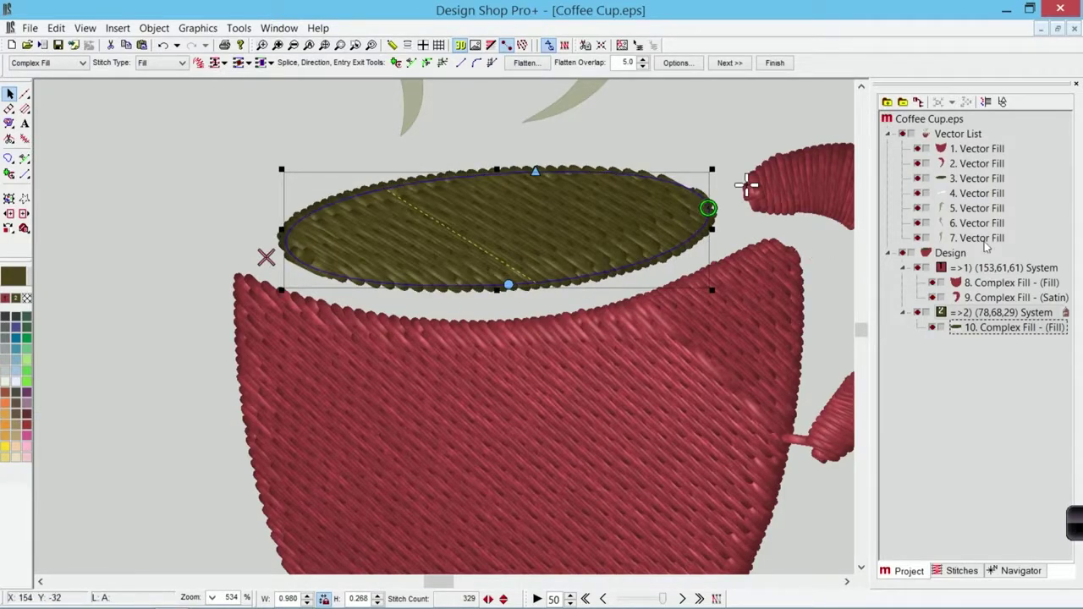
Step: Turn the white highlight into satin stitches and zoom out to show the whole cup
click(980, 197)
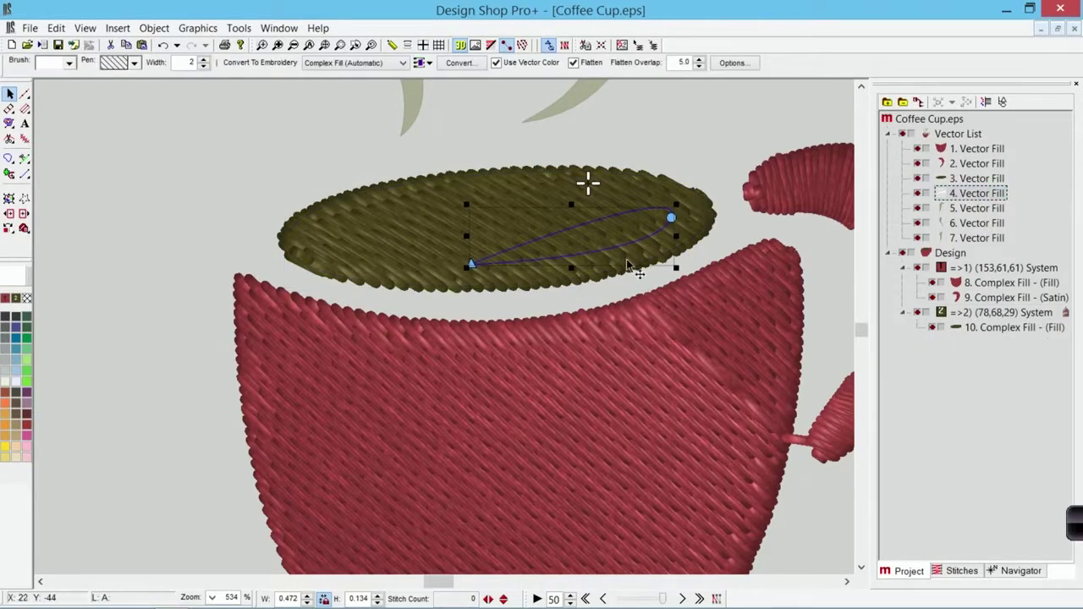
click(24, 173)
drag(581, 224, 615, 247)
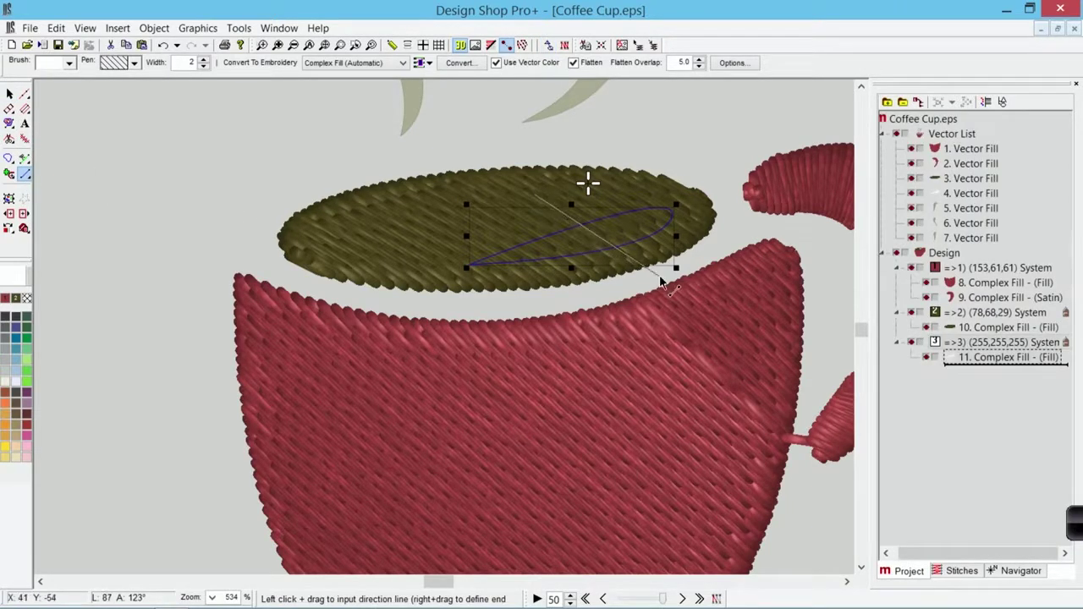
key(Escape)
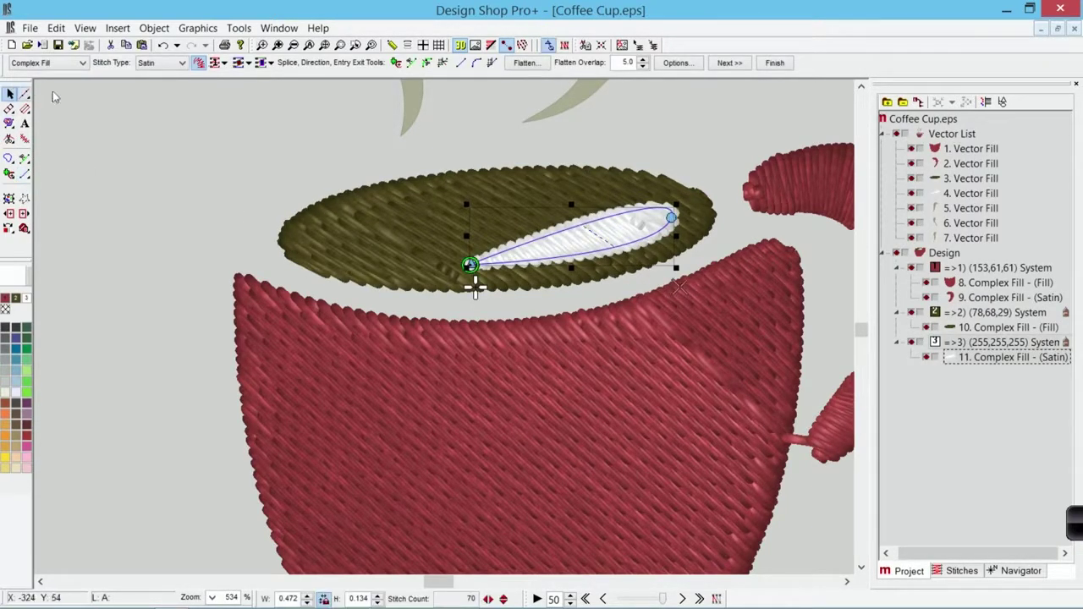
click(234, 174)
click(371, 45)
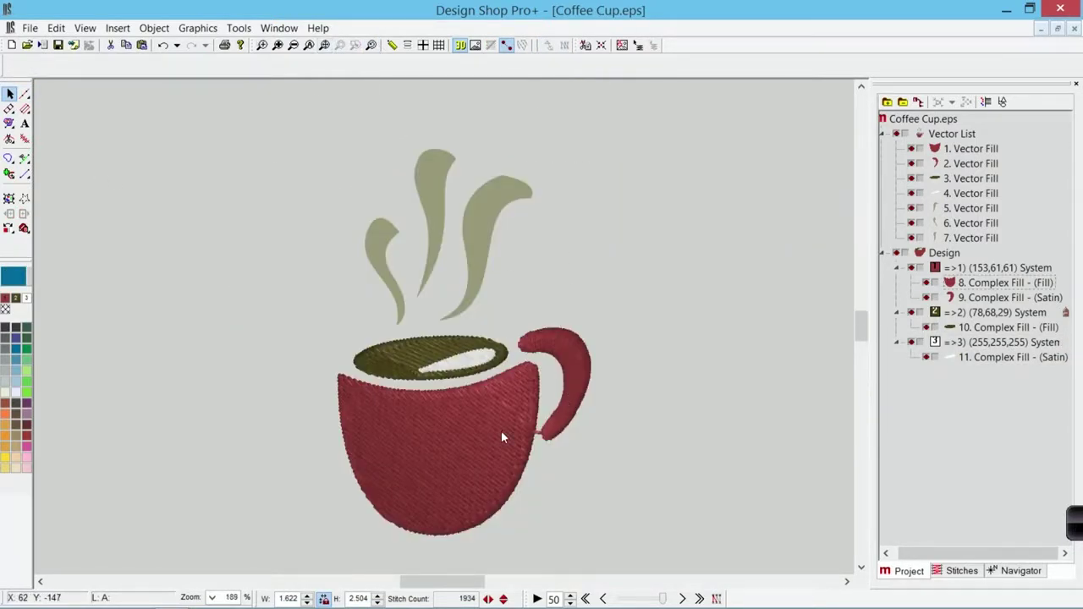
click(535, 435)
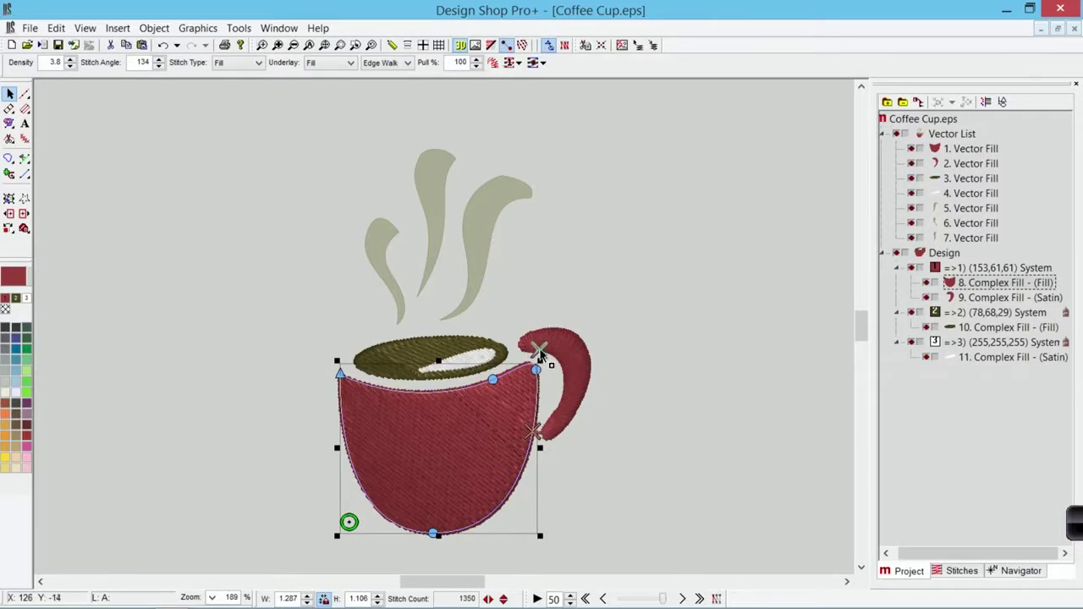
click(597, 295)
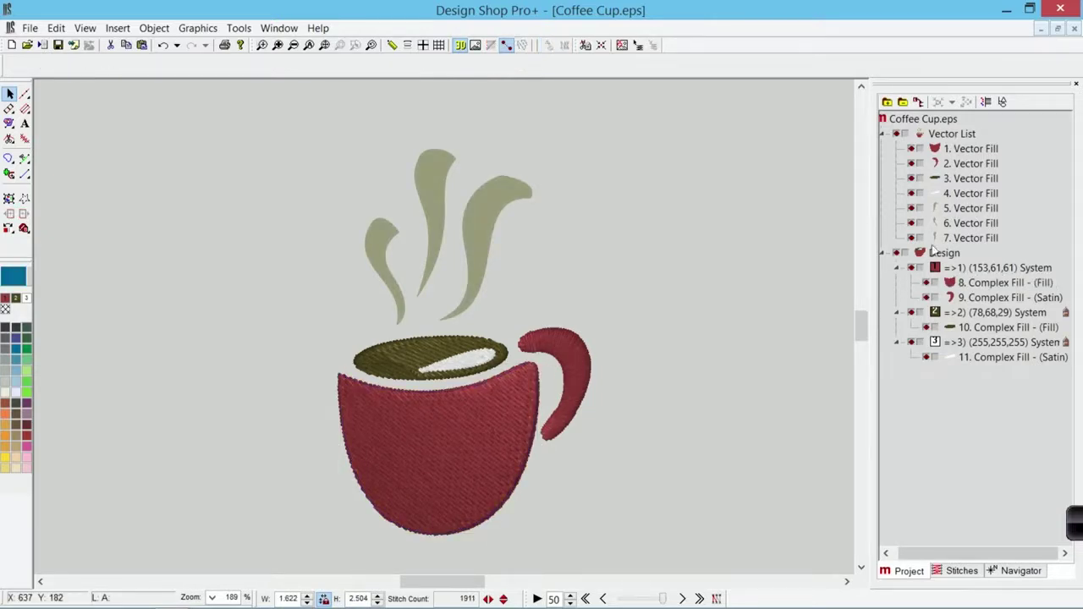